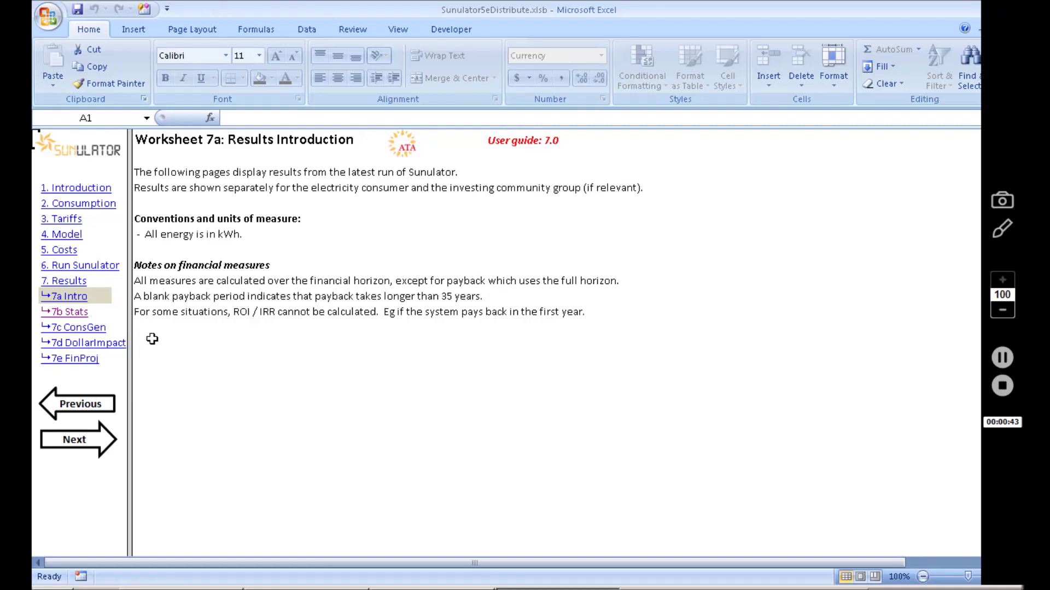
Open worksheet 7b, Results Statistics, and review the key simulation inputs, environment results and system sizing statistics for each scenario.
left_click(83, 448)
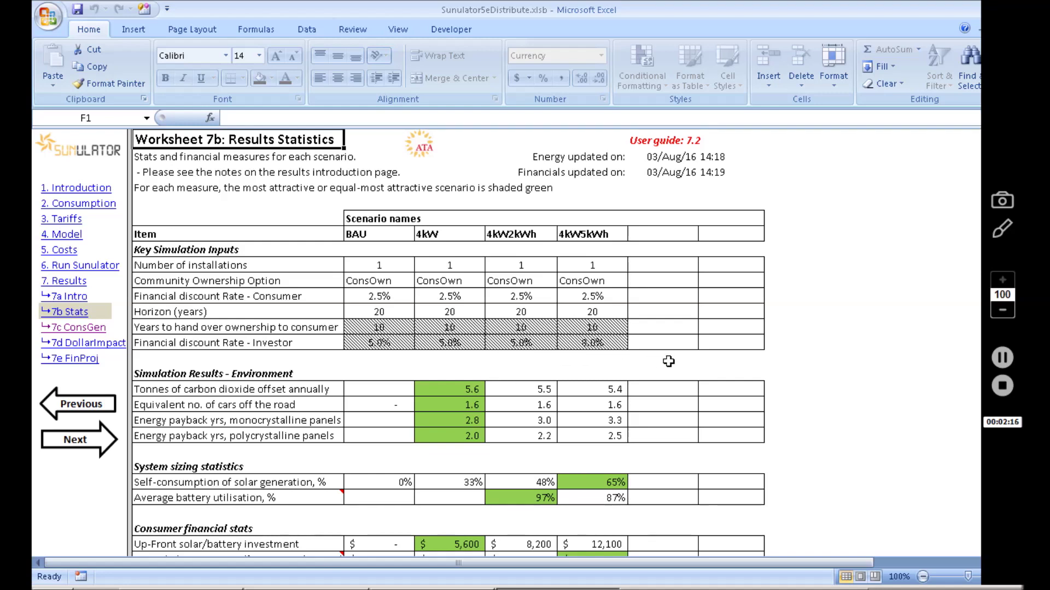
scroll(668, 361, "down", 1)
scroll(668, 362, "up", 1)
scroll(662, 386, "down", 2)
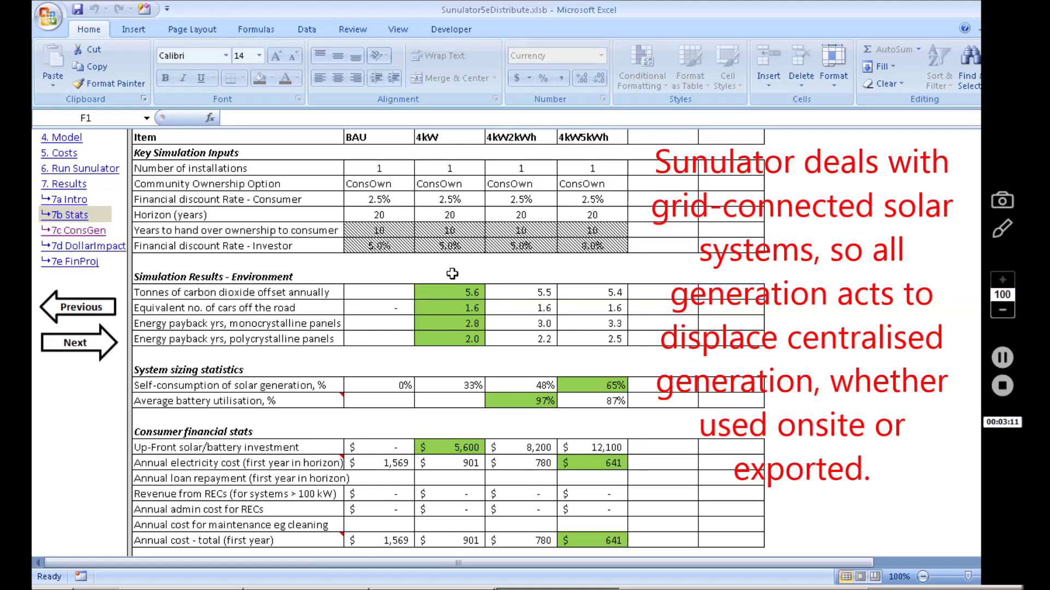
scroll(453, 273, "up", 2)
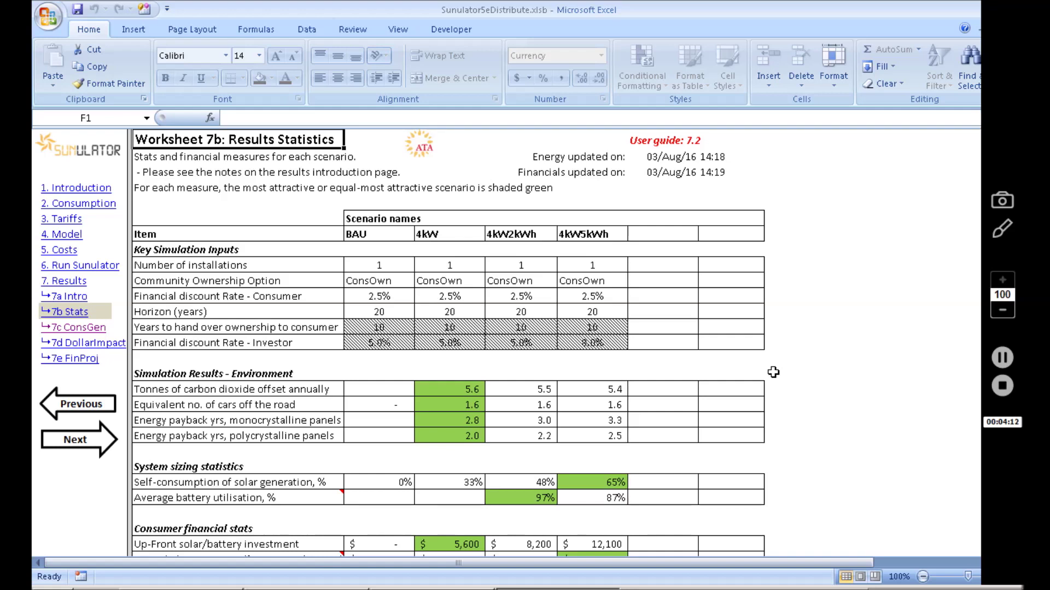
Review the consumer financial stats and the consumer financial projections compared to Scenario 1.
scroll(773, 372, "down", 3)
scroll(793, 400, "down", 1)
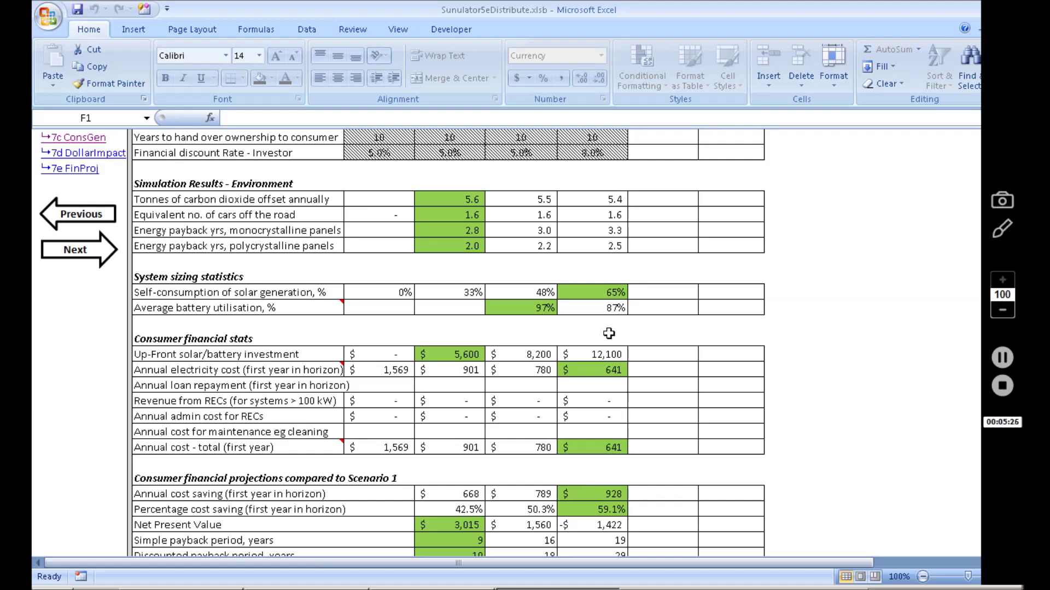
scroll(702, 335, "down", 2)
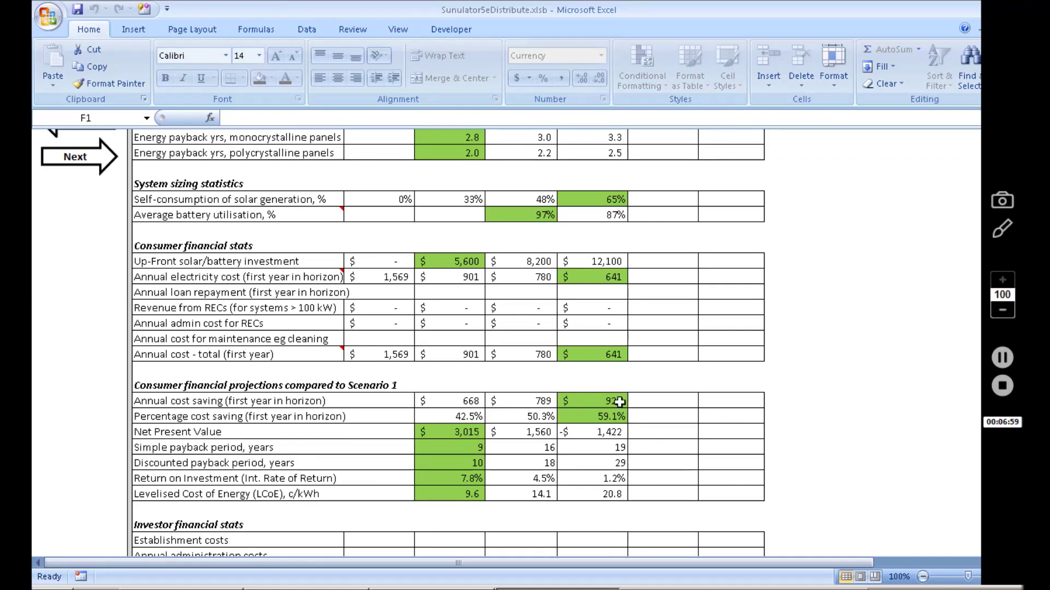
scroll(682, 389, "down", 1)
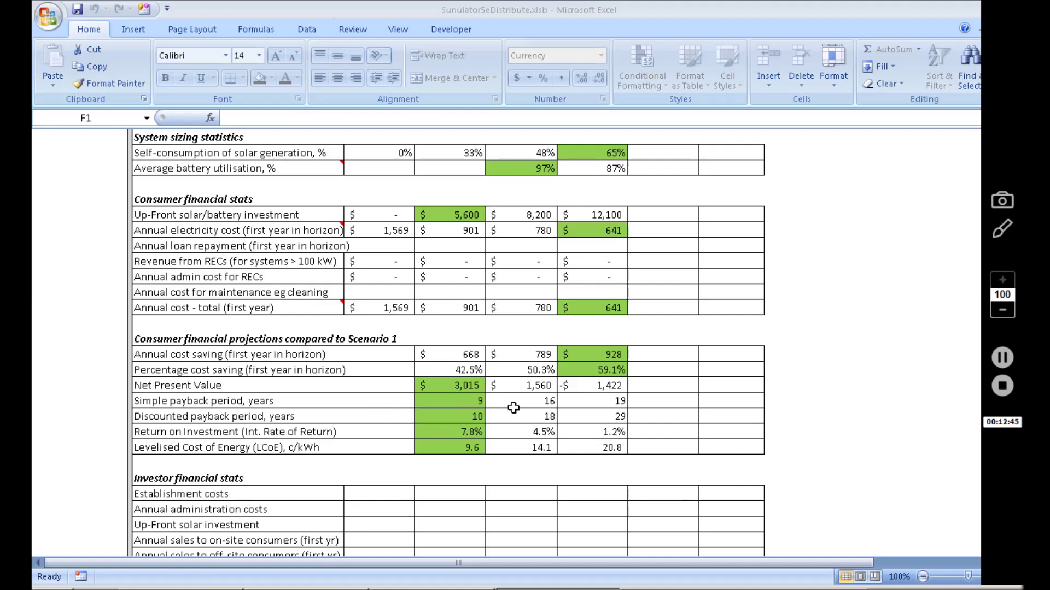
Examine the battery scenarios' payback periods and return on investment against the up-front investment of the three solar scenarios.
left_click_drag(544, 400, 591, 429)
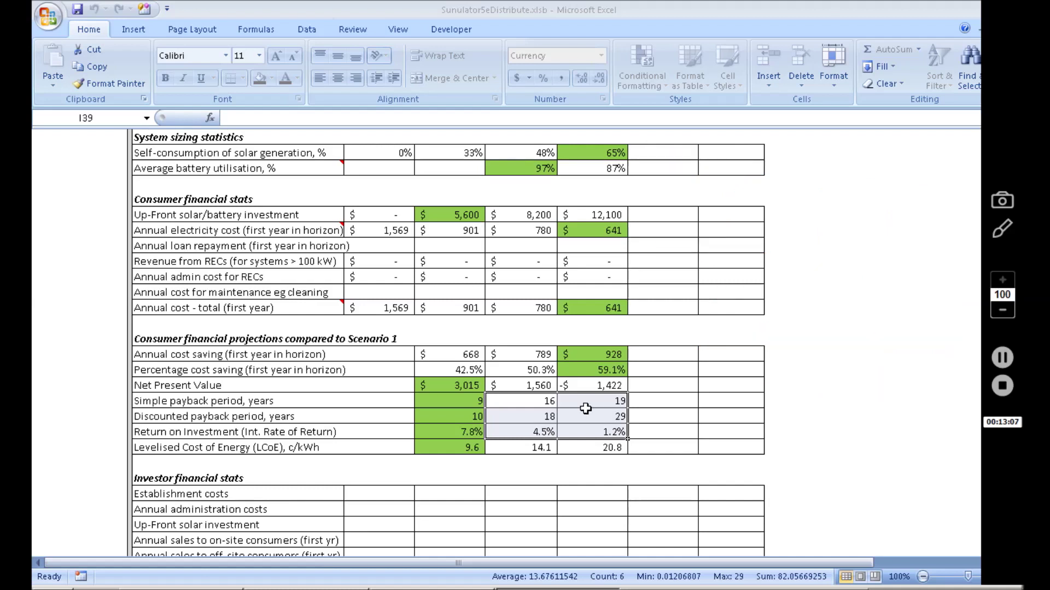
left_click_drag(453, 215, 571, 215)
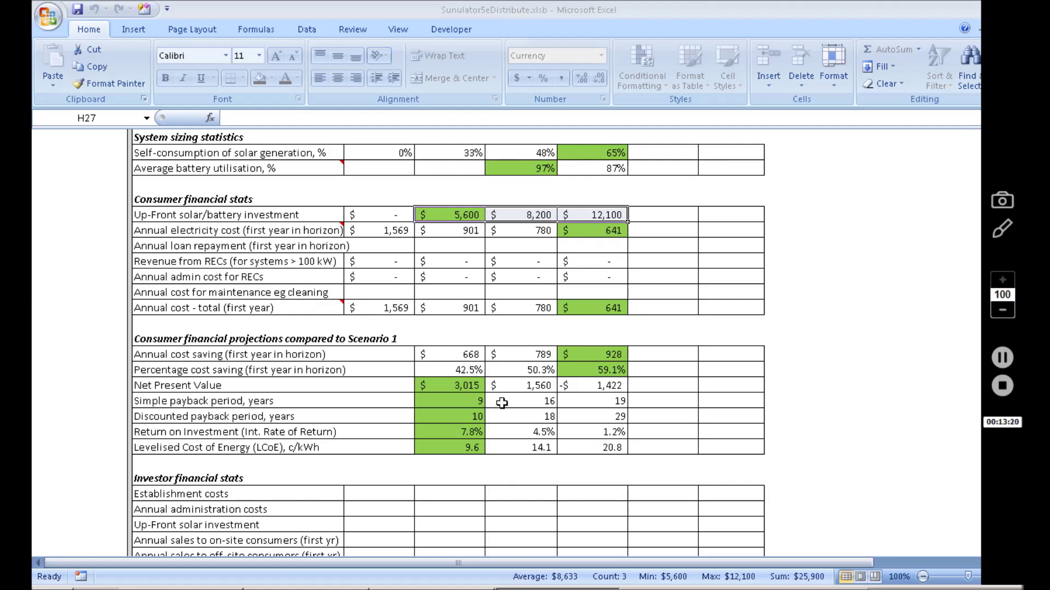
left_click(402, 402)
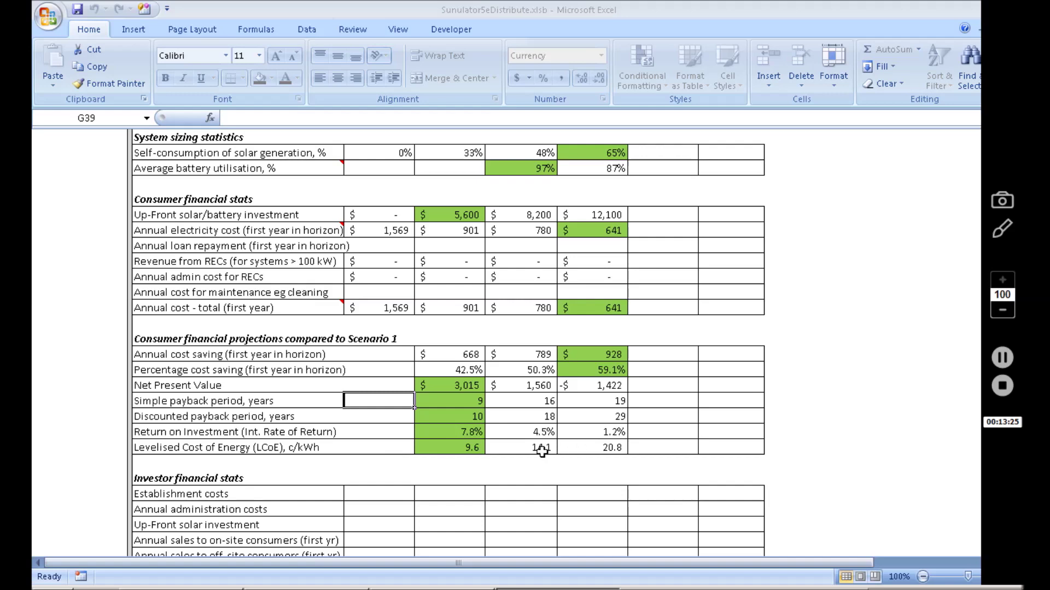
Examine the Levelised Cost of Energy row across the 4kW, 4kW2kWh and 4kW5kWh scenarios.
left_click(355, 448)
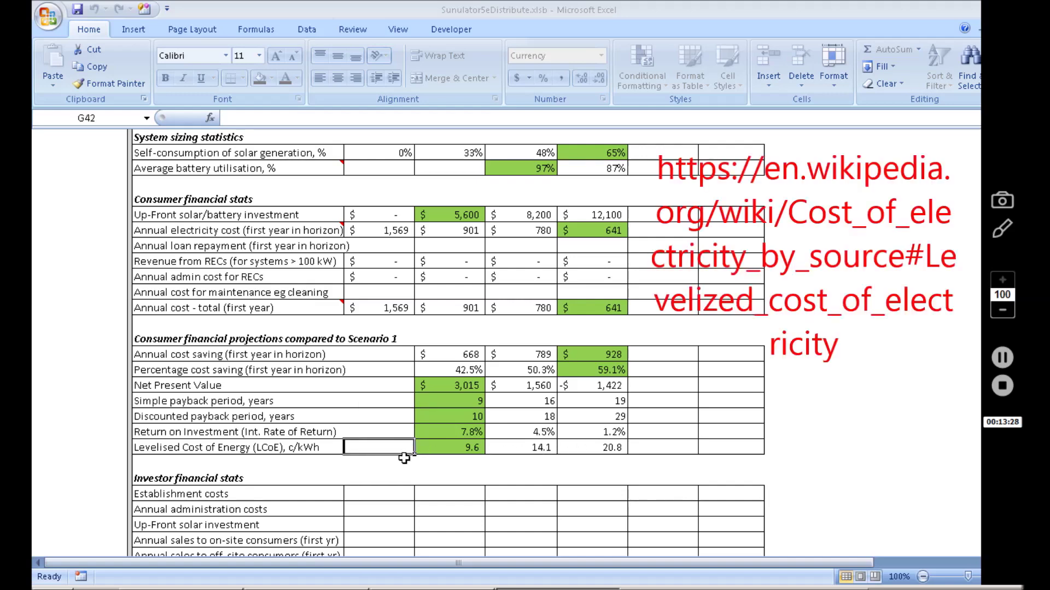
scroll(394, 456, "down", 1)
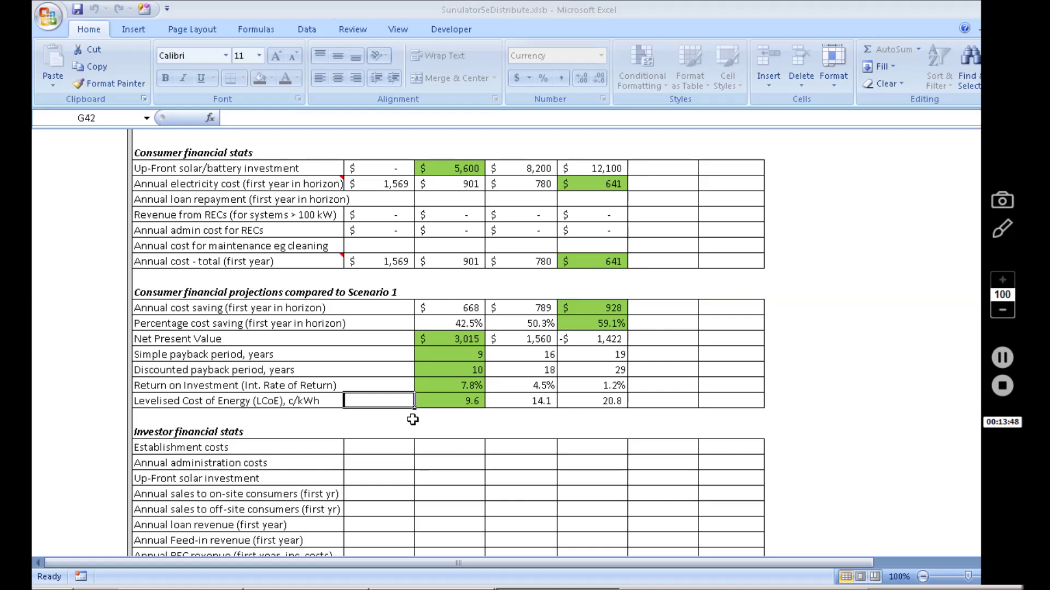
left_click_drag(471, 414, 595, 416)
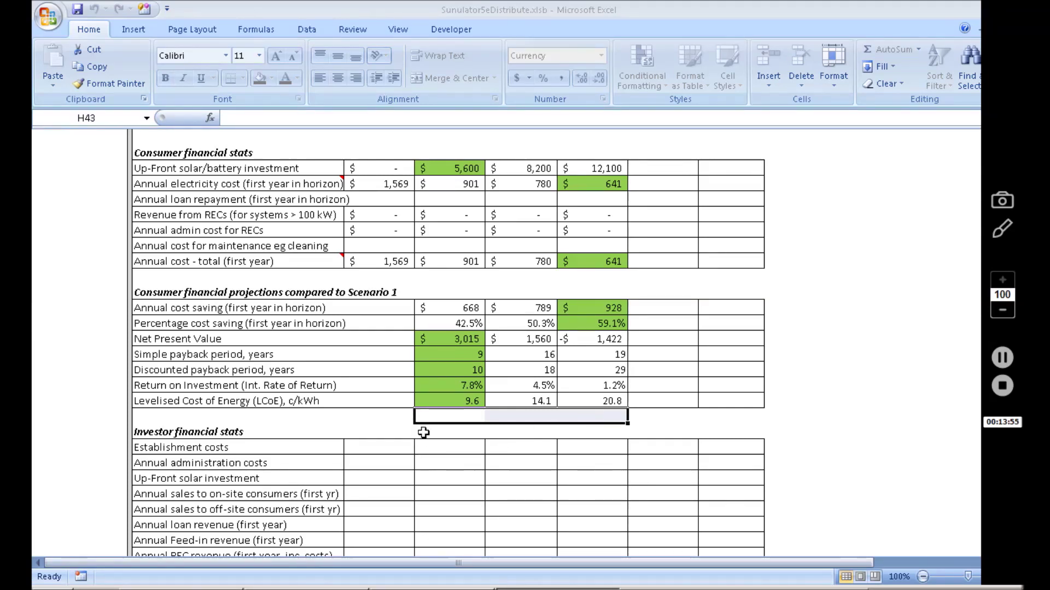
left_click(383, 419)
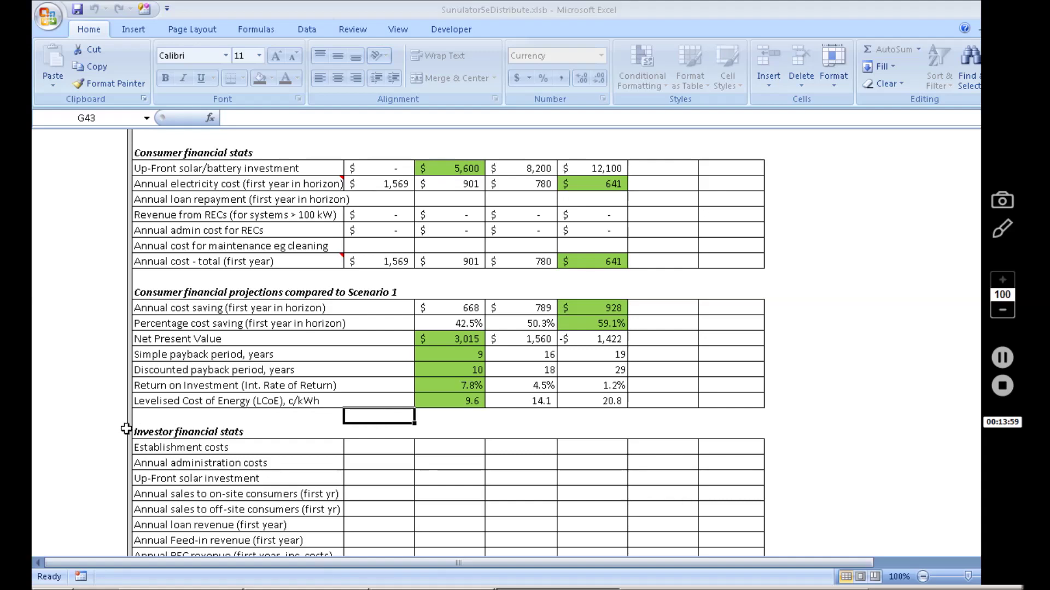
Look through the investor financial stats and projections and on to the energy results per installation.
scroll(90, 434, "down", 2)
scroll(91, 433, "down", 2)
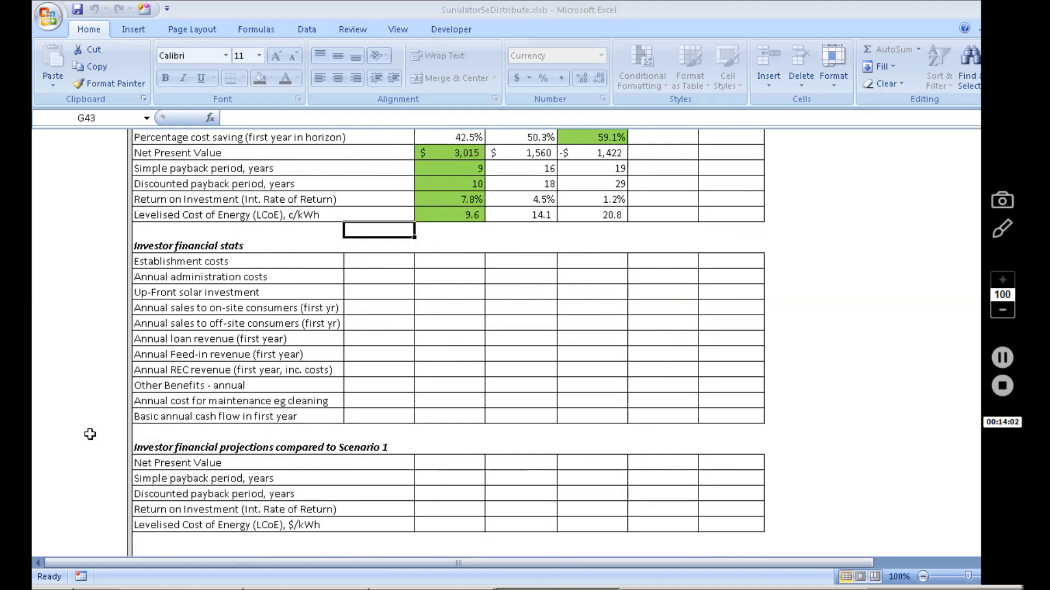
scroll(90, 434, "down", 2)
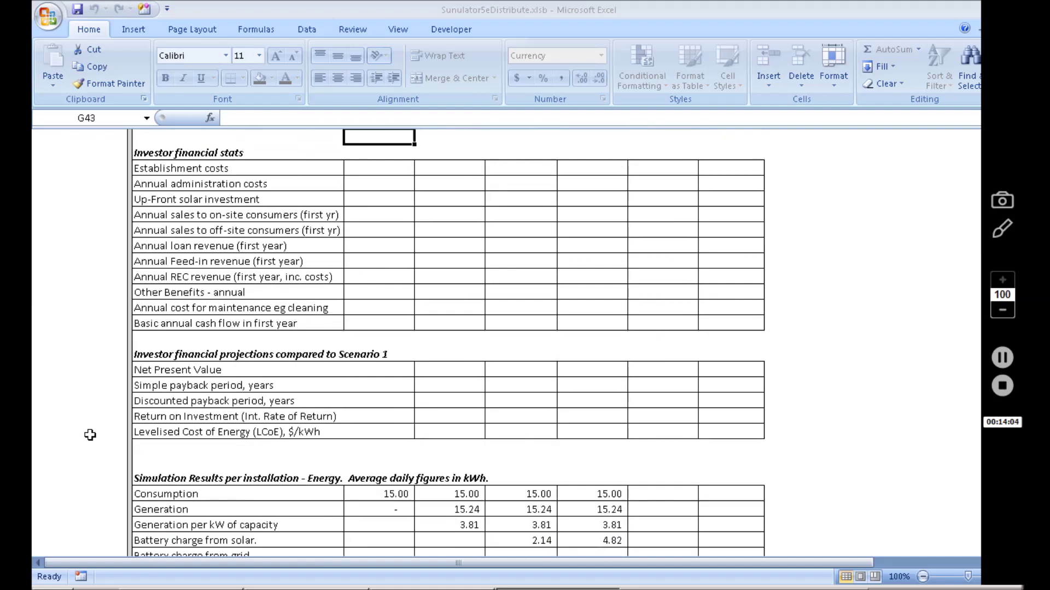
scroll(90, 435, "down", 3)
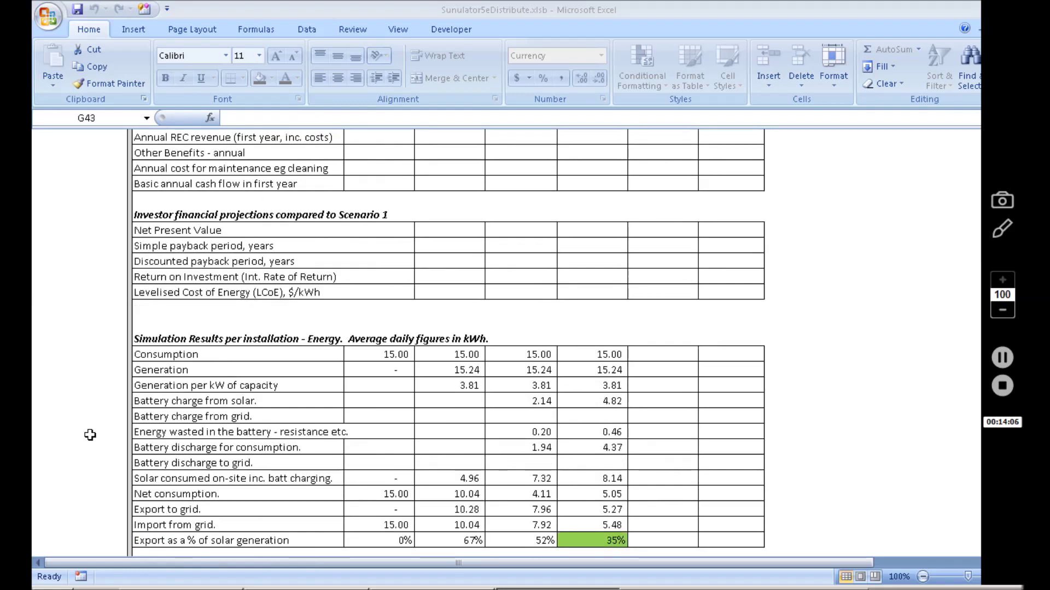
scroll(89, 434, "down", 1)
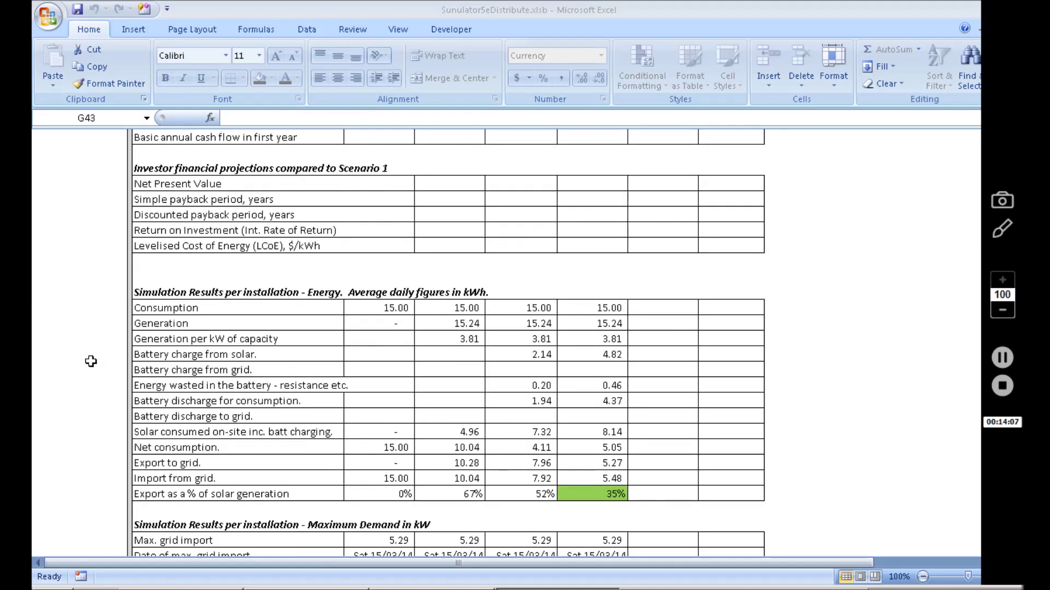
scroll(232, 249, "down", 3)
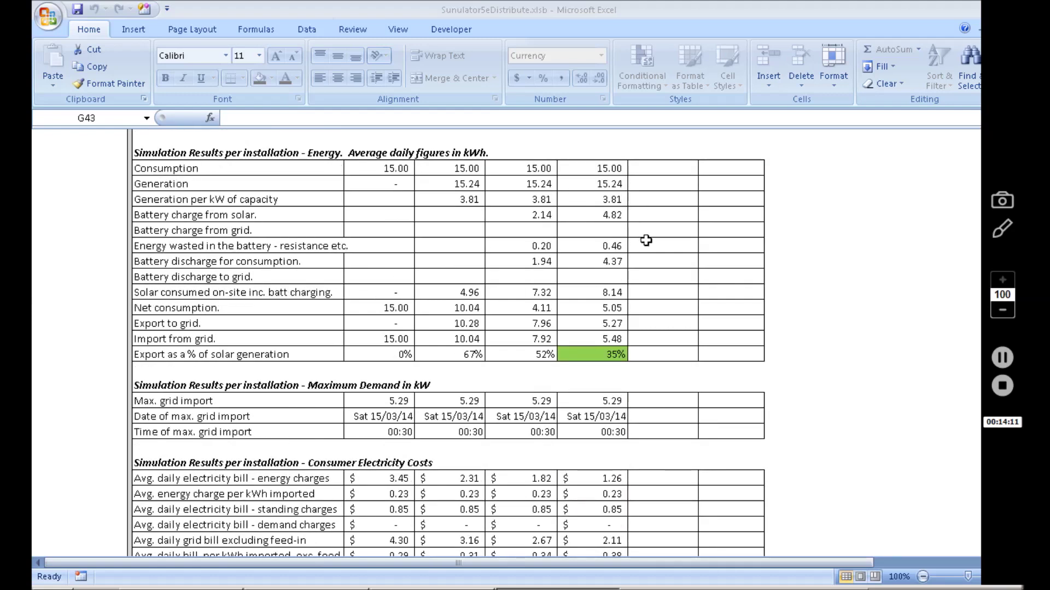
Examine the 4kW scenario's average daily consumption and generation figures in the energy results.
left_click(790, 199)
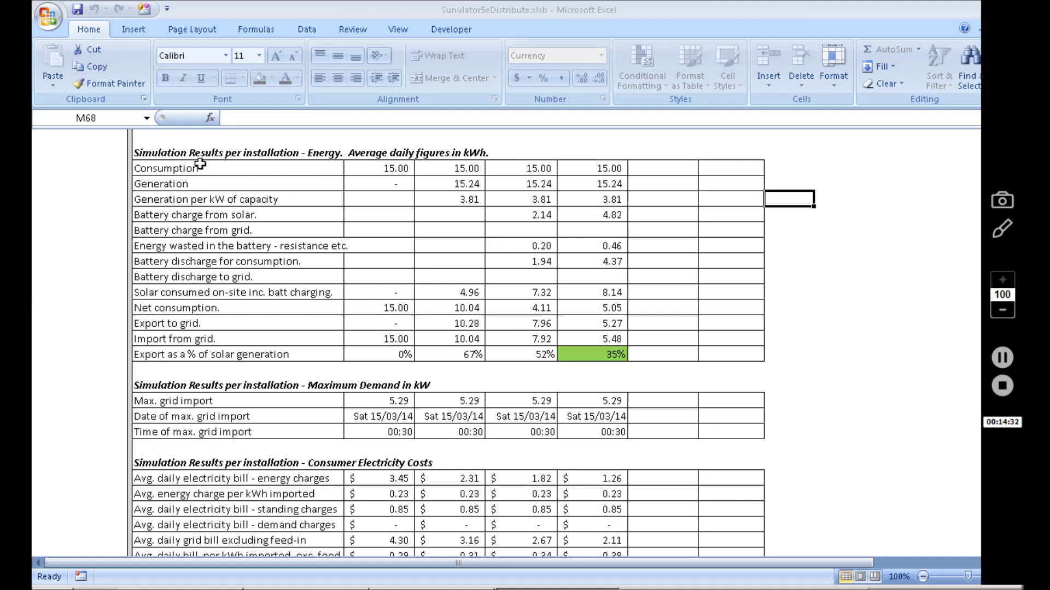
left_click(466, 167)
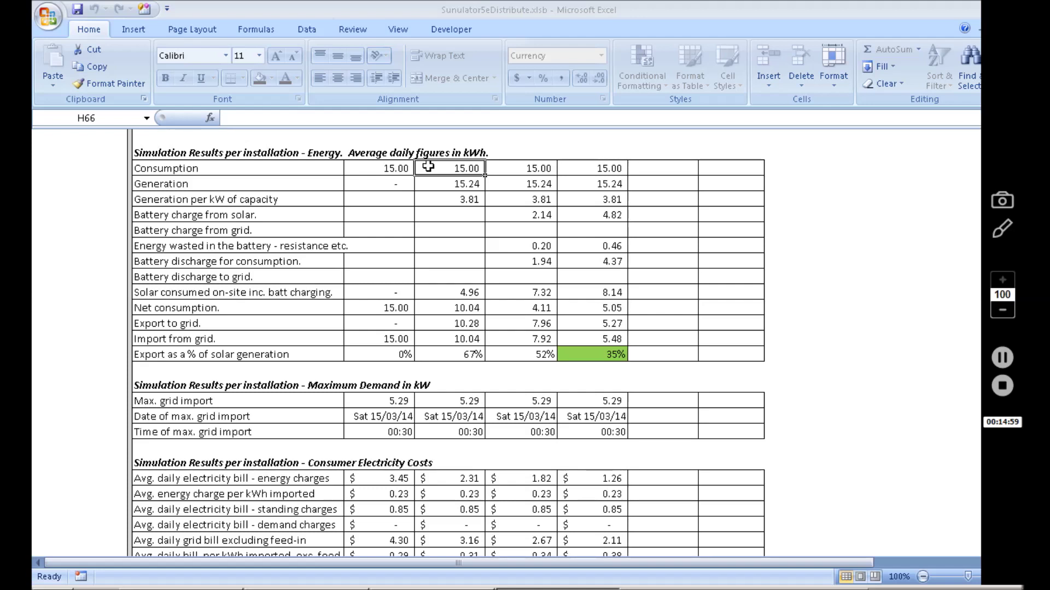
left_click(434, 187)
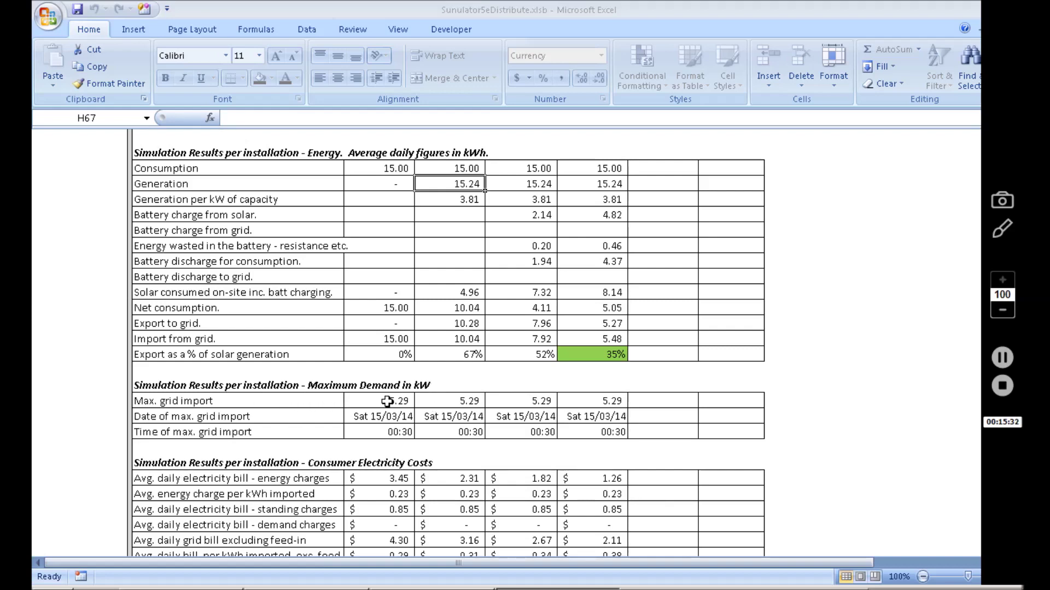
Review the maximum demand and consumer electricity cost results, including the 4kW scenario's average daily feed-in credit.
scroll(387, 402, "down", 1)
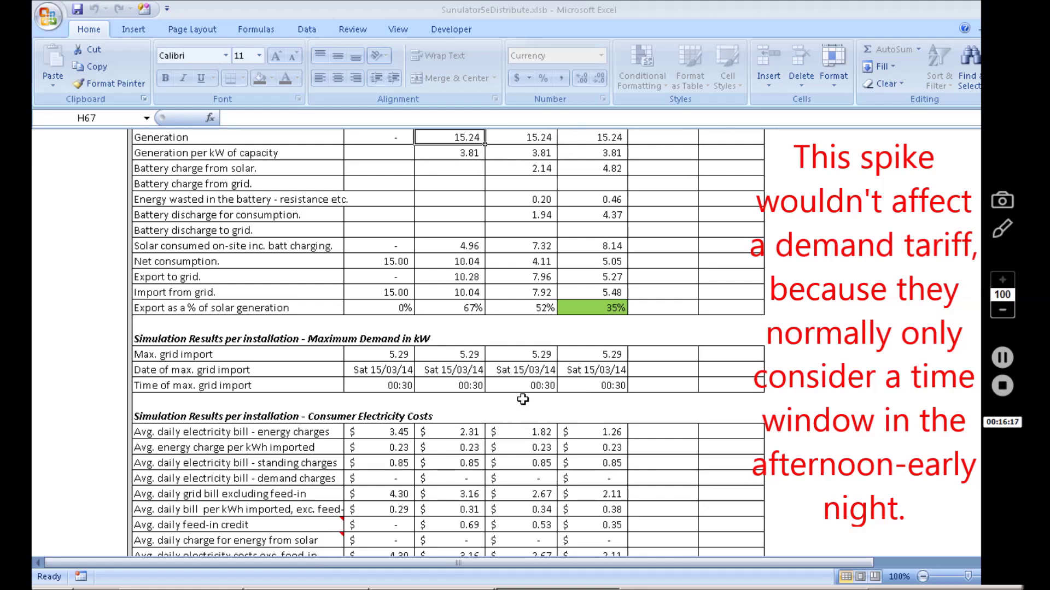
scroll(522, 399, "down", 1)
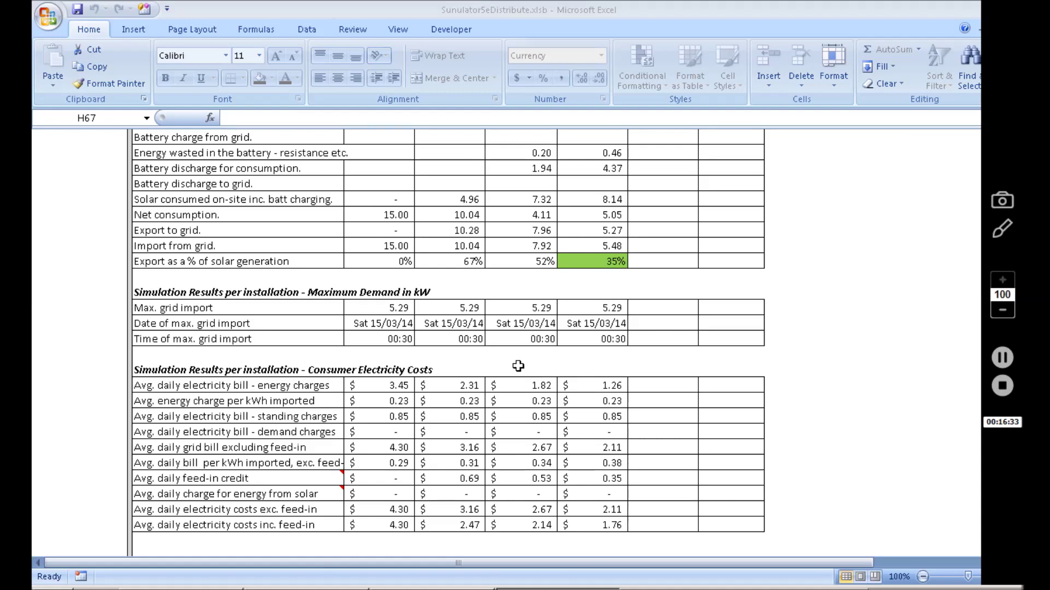
scroll(516, 357, "down", 1)
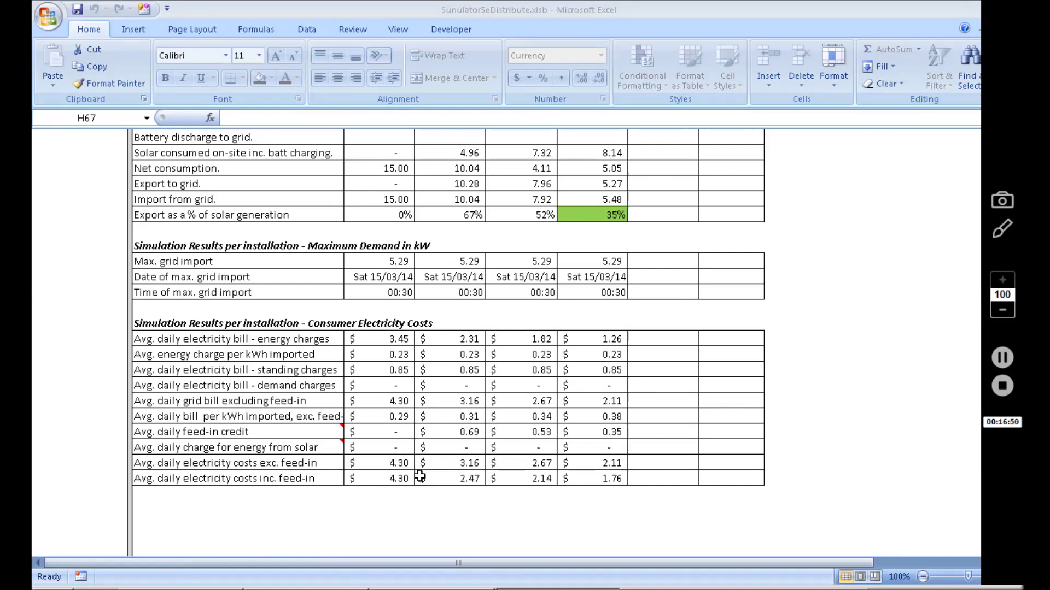
left_click(443, 434)
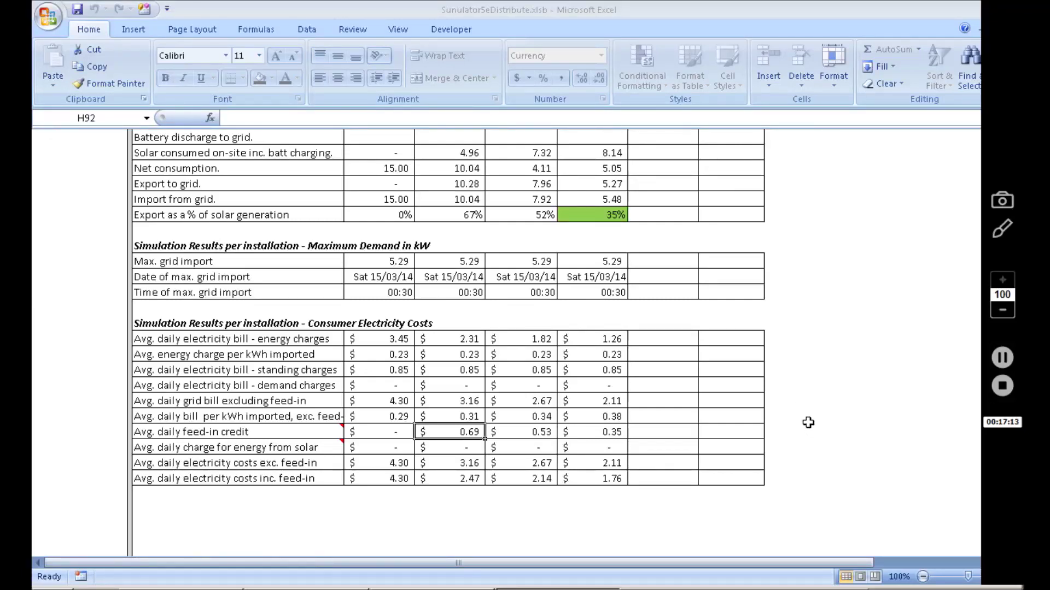
Open worksheet 7c, Results Consumption vs Generation.
scroll(807, 422, "up", 20)
scroll(812, 417, "up", 2)
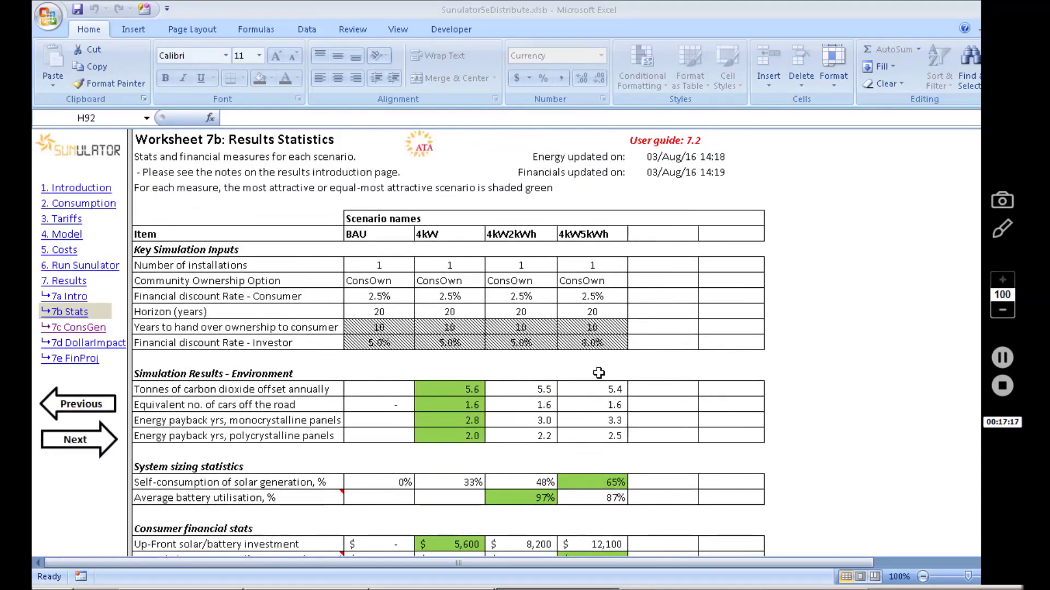
left_click(80, 446)
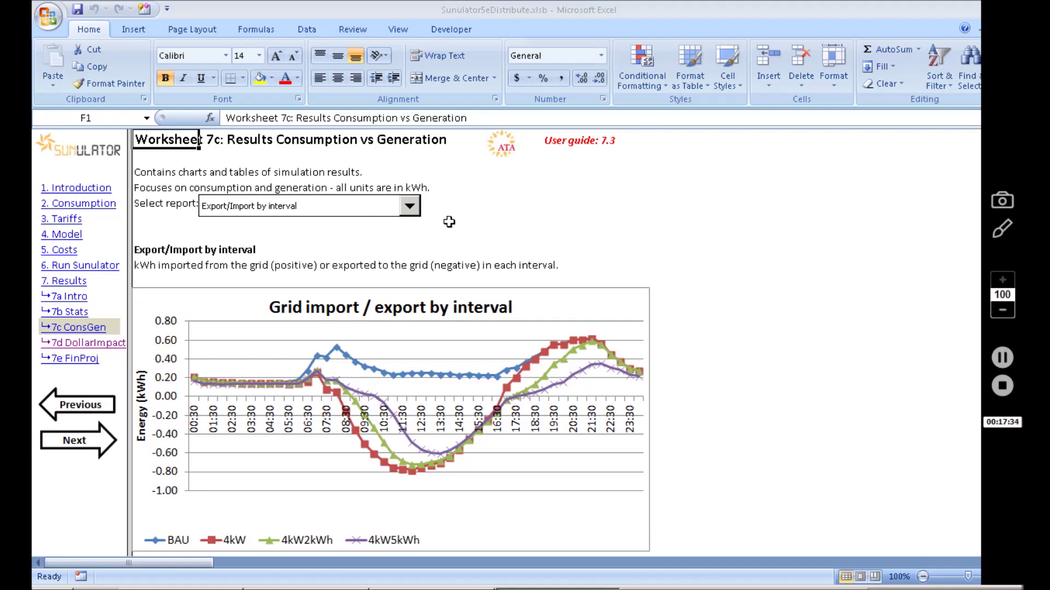
Look over the available reports and examine the Export/Import by interval chart with its date filters.
left_click(410, 208)
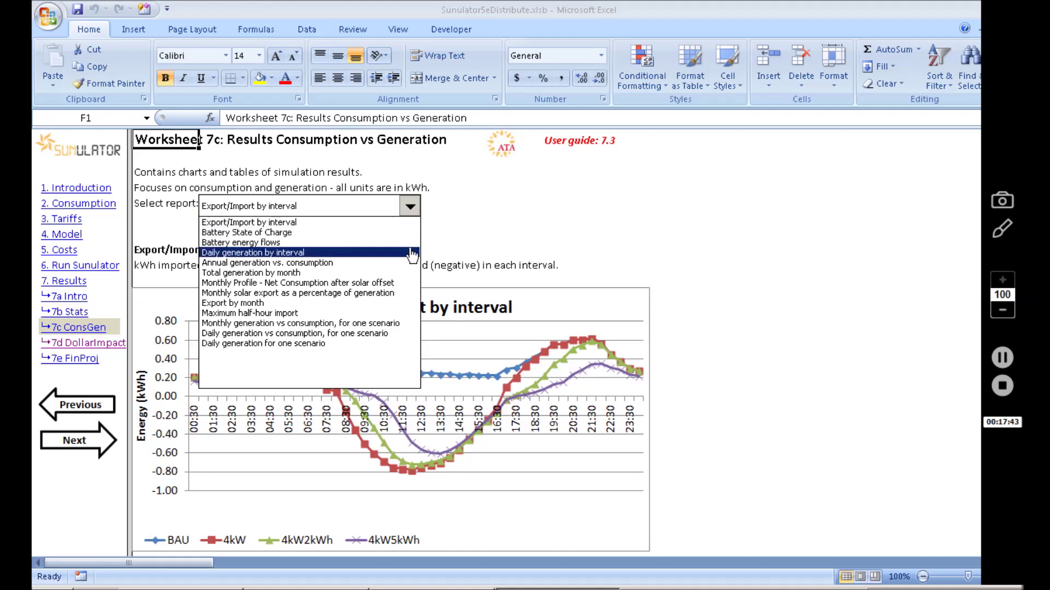
left_click(414, 215)
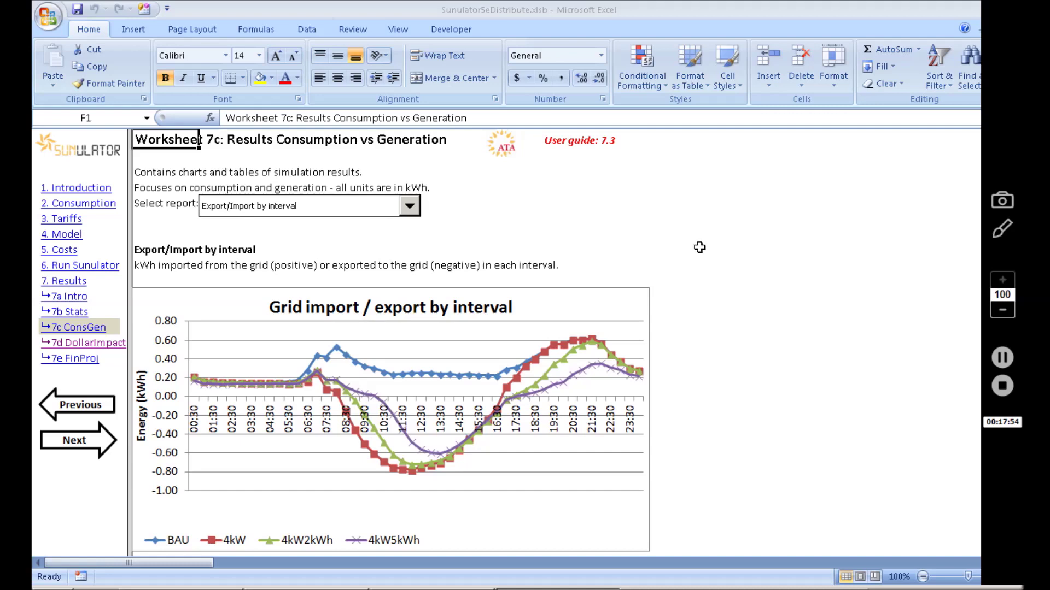
scroll(700, 248, "down", 1)
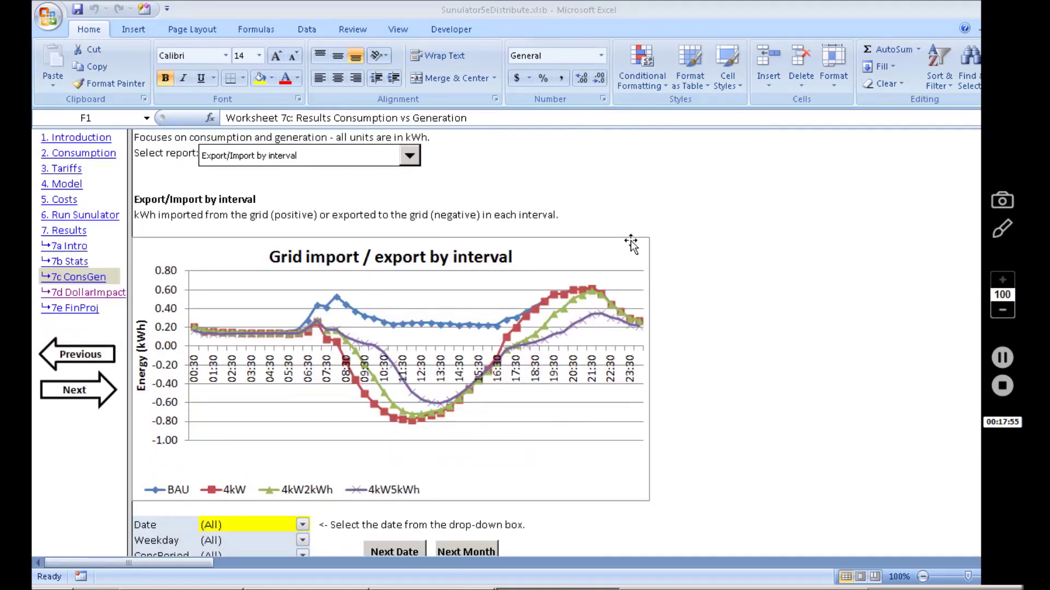
scroll(637, 243, "down", 1)
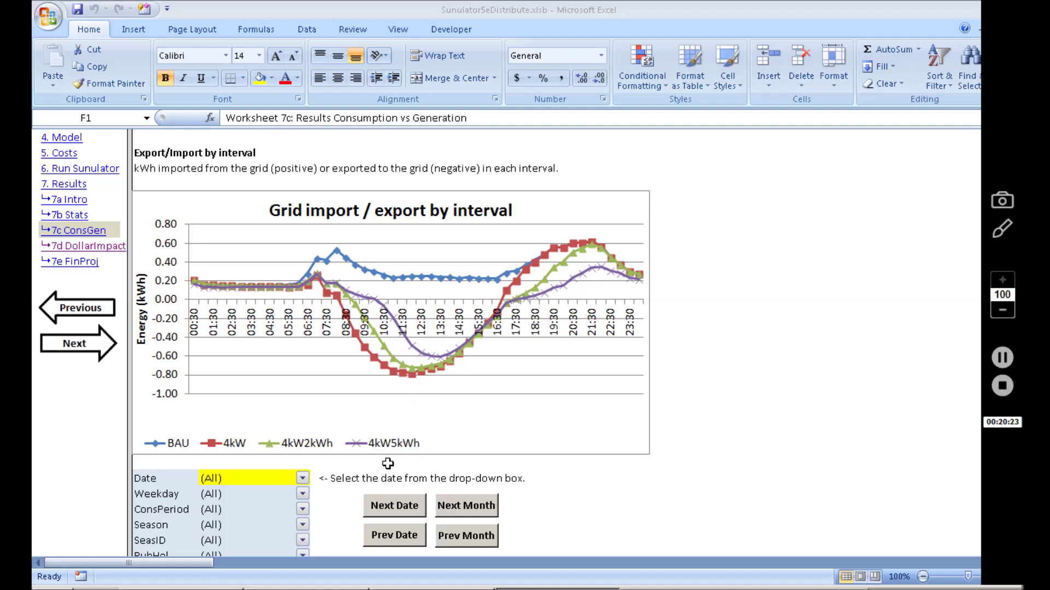
left_click(302, 479)
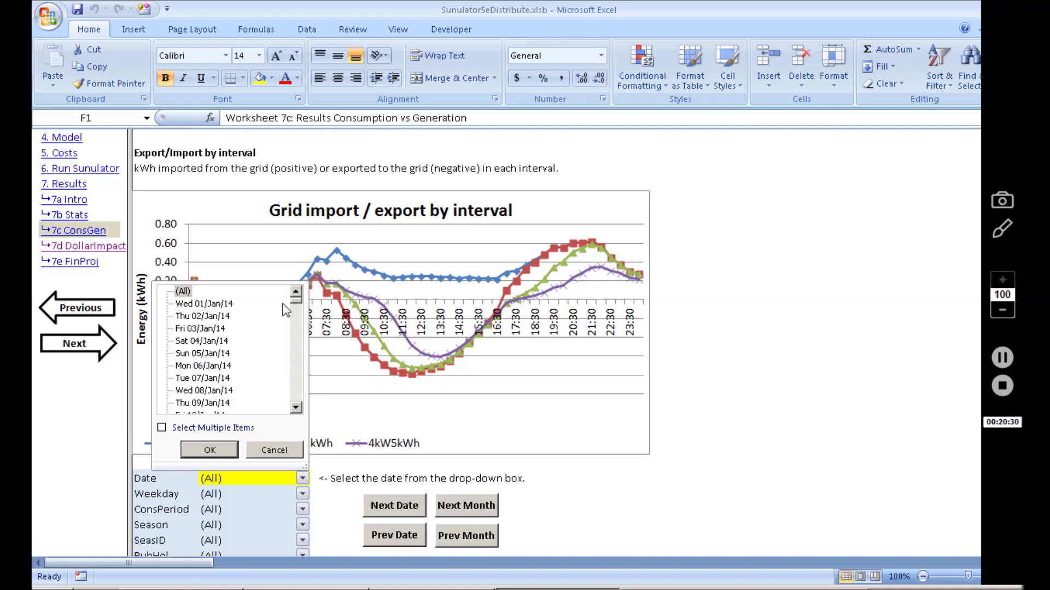
left_click_drag(295, 306, 294, 316)
left_click_drag(293, 383, 305, 284)
left_click(284, 451)
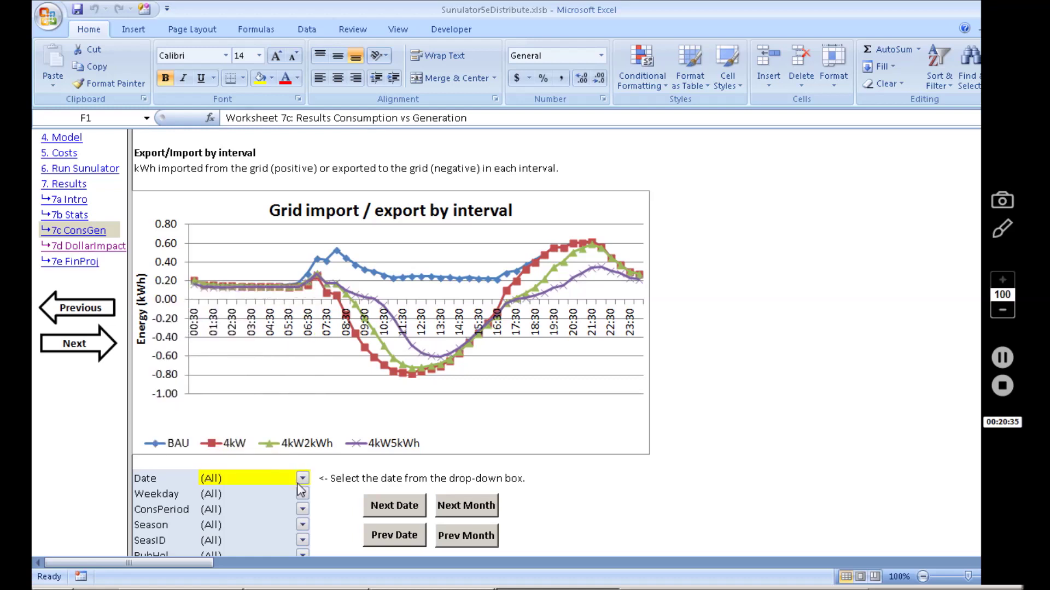
Move the import/export chart's date to Thu 02/Jan/14 and advance it one month to Sun 02/Feb/14.
left_click(401, 512)
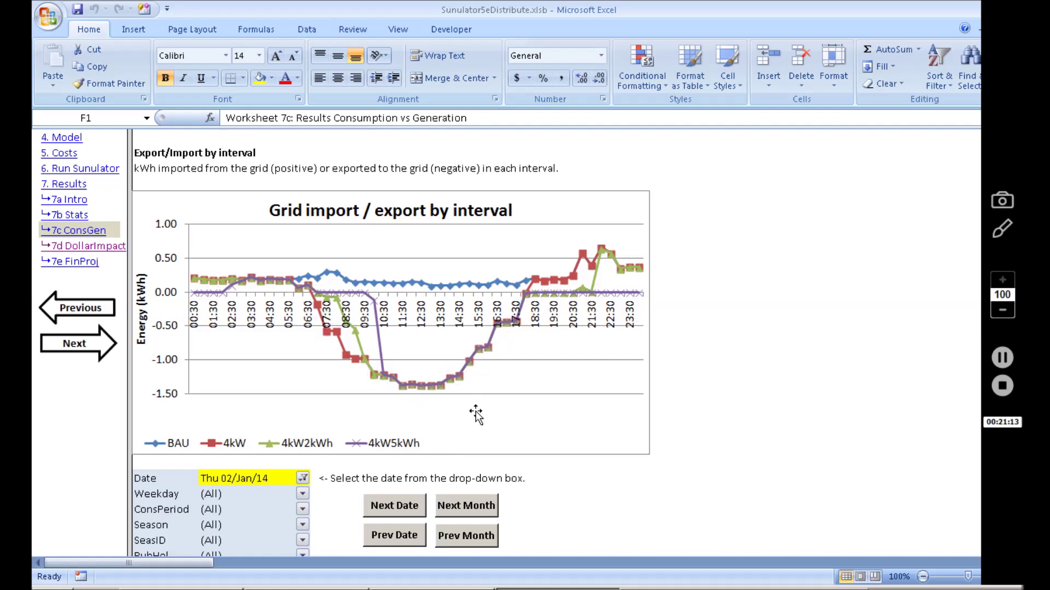
left_click(472, 511)
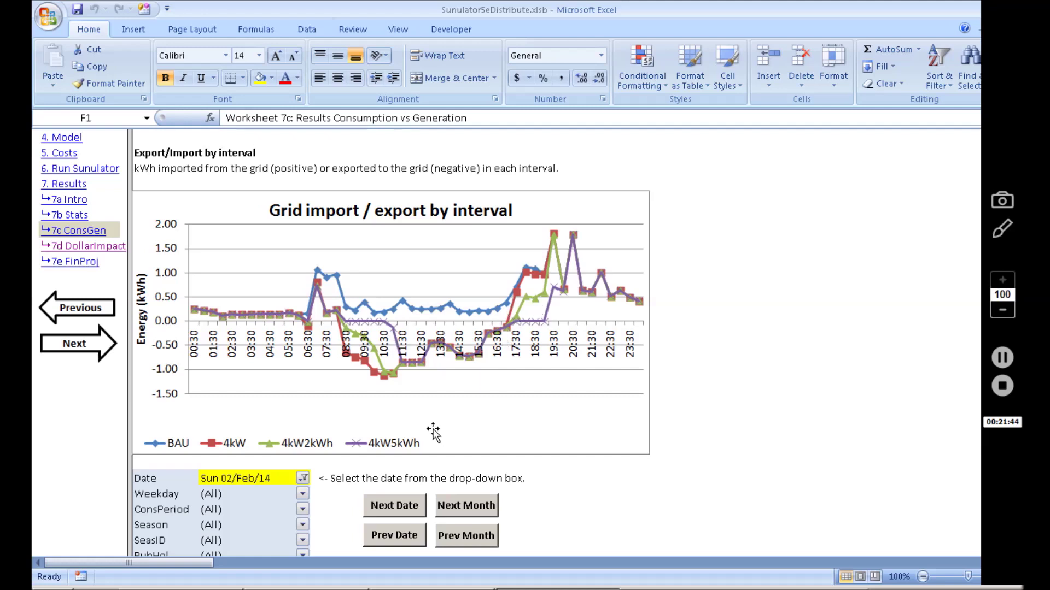
Advance the grid import/export chart day by day from Sun 02/Feb/14 to Sun 09/Feb/14.
left_click(403, 508)
left_click(402, 506)
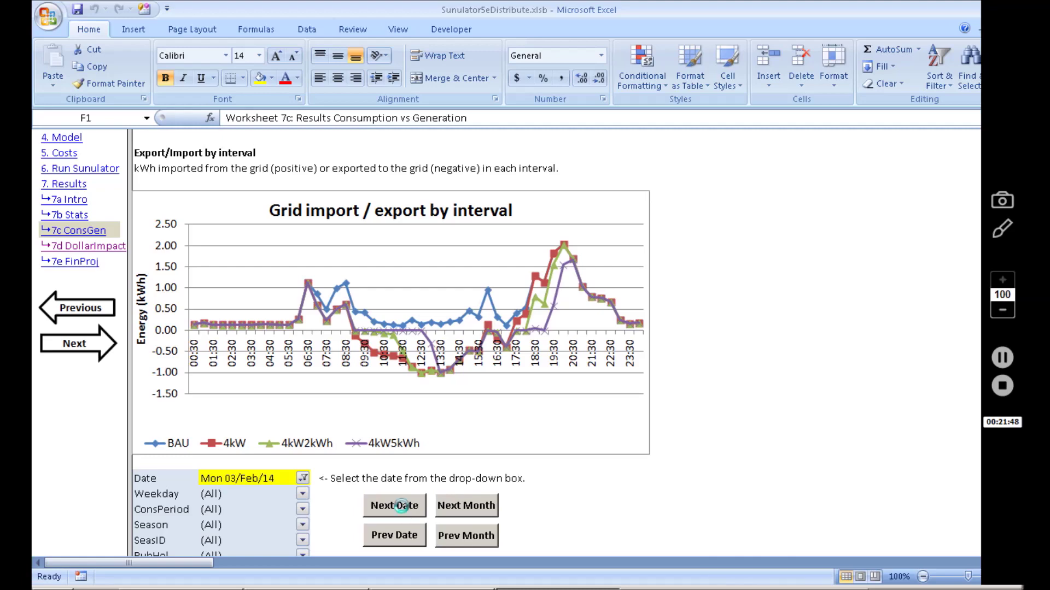
left_click(402, 507)
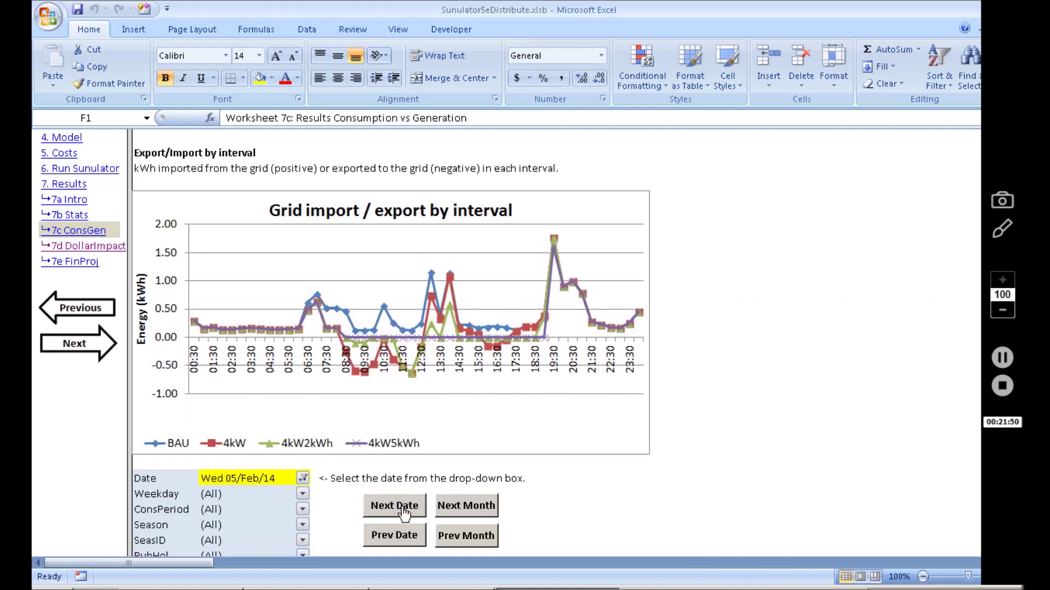
left_click(403, 511)
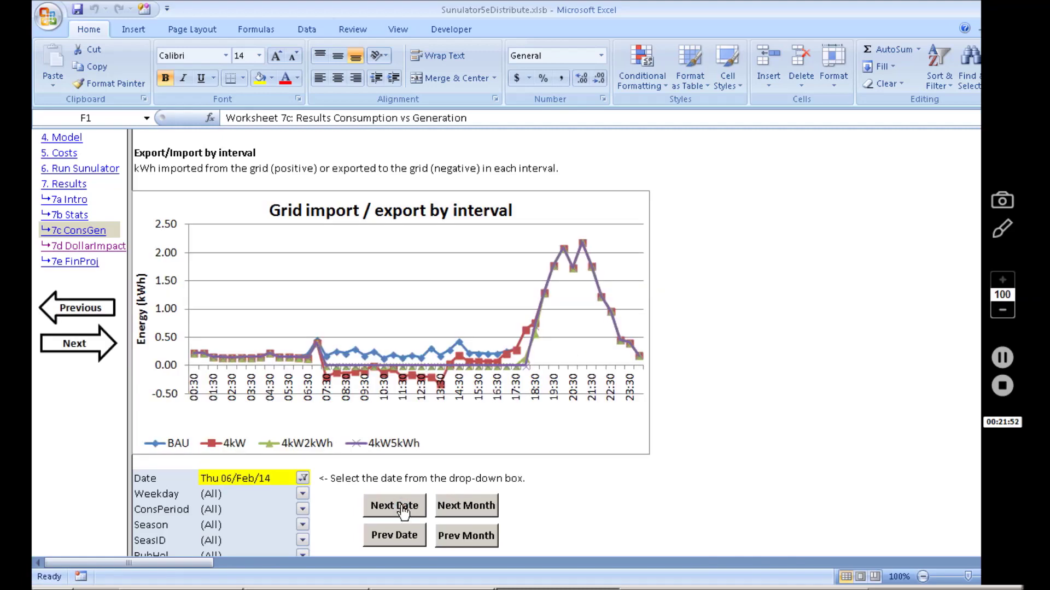
left_click(403, 511)
left_click(402, 511)
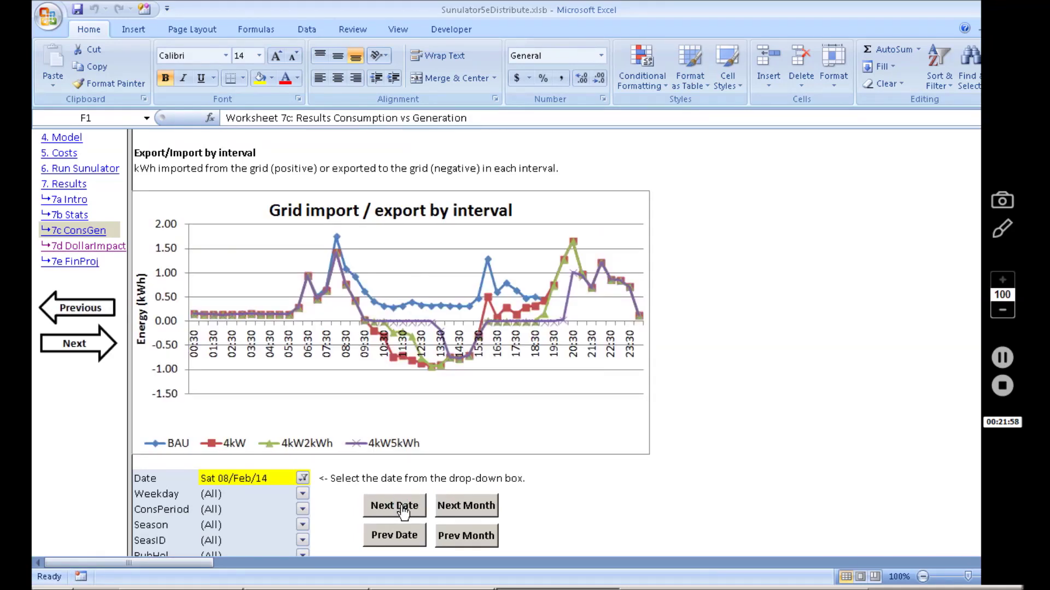
left_click(403, 511)
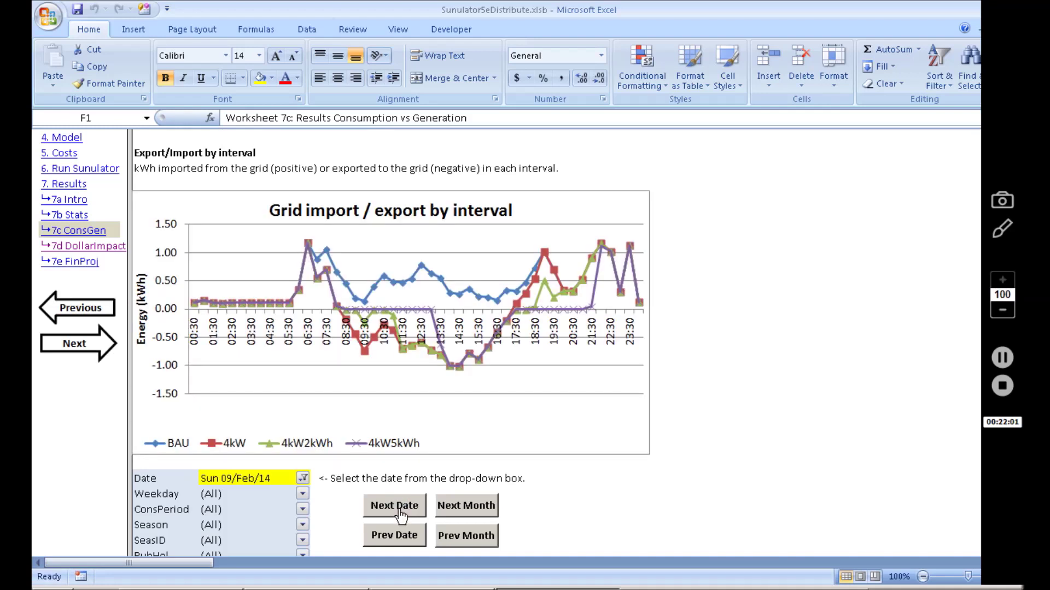
Reset the import/export chart's date filter to (All).
left_click(302, 479)
left_click(183, 291)
left_click(222, 450)
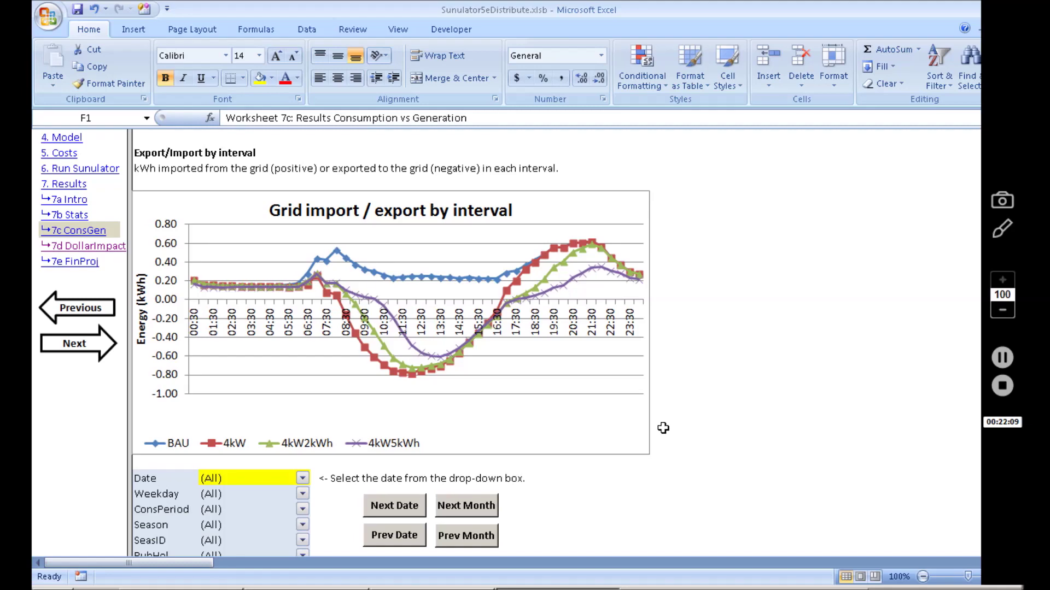
Switch to the Battery State of Charge report and examine its chart for all dates.
scroll(662, 428, "up", 2)
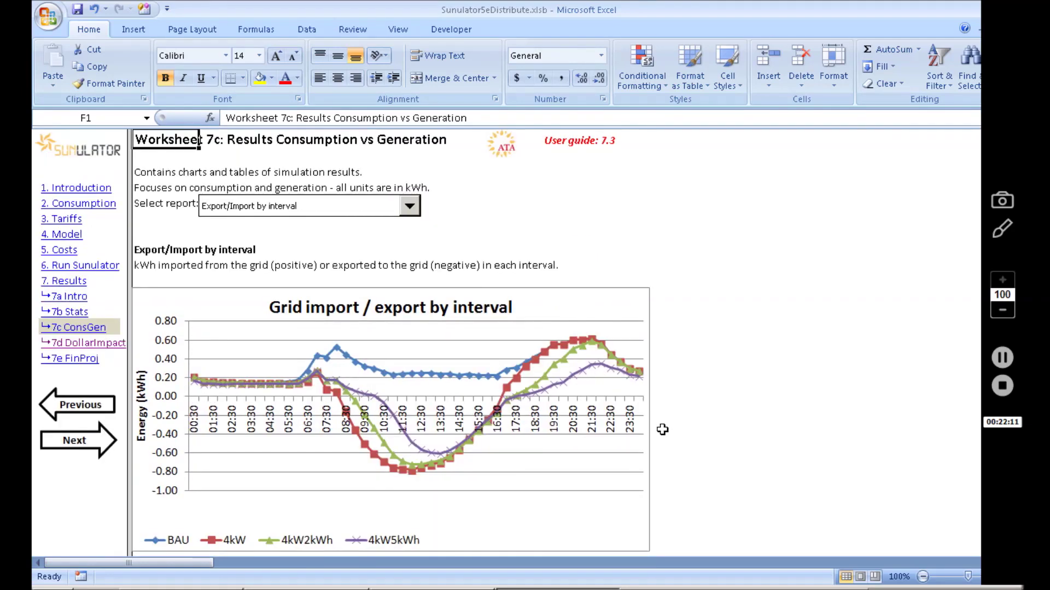
left_click(410, 206)
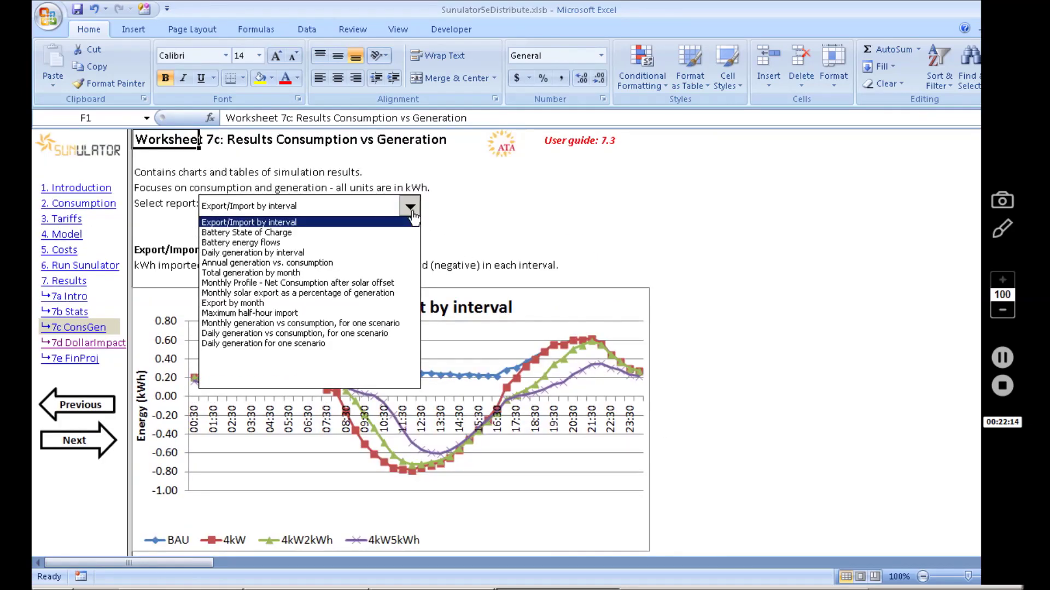
left_click(343, 233)
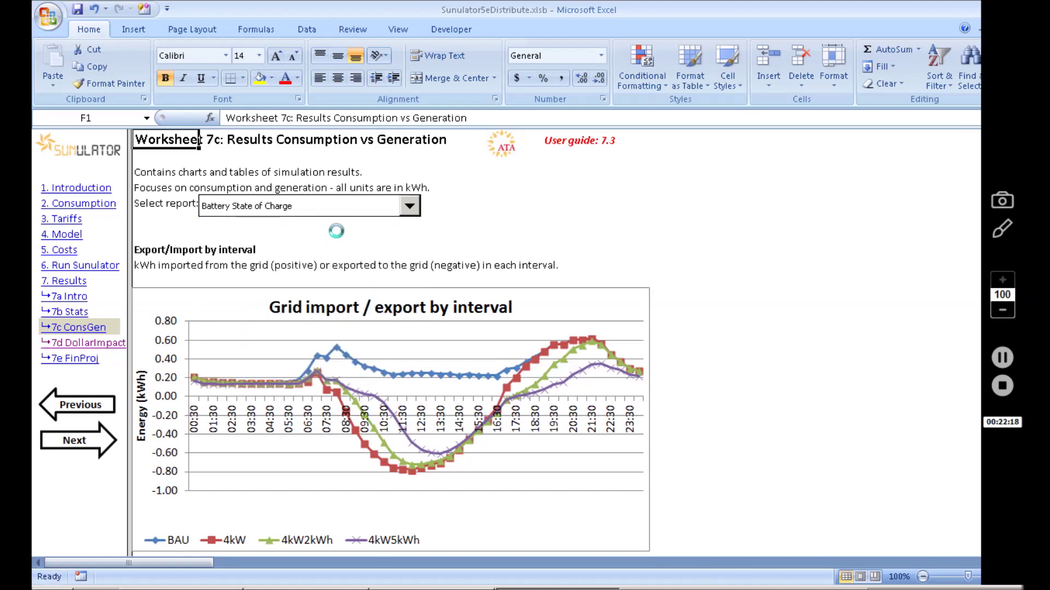
scroll(688, 295, "down", 1)
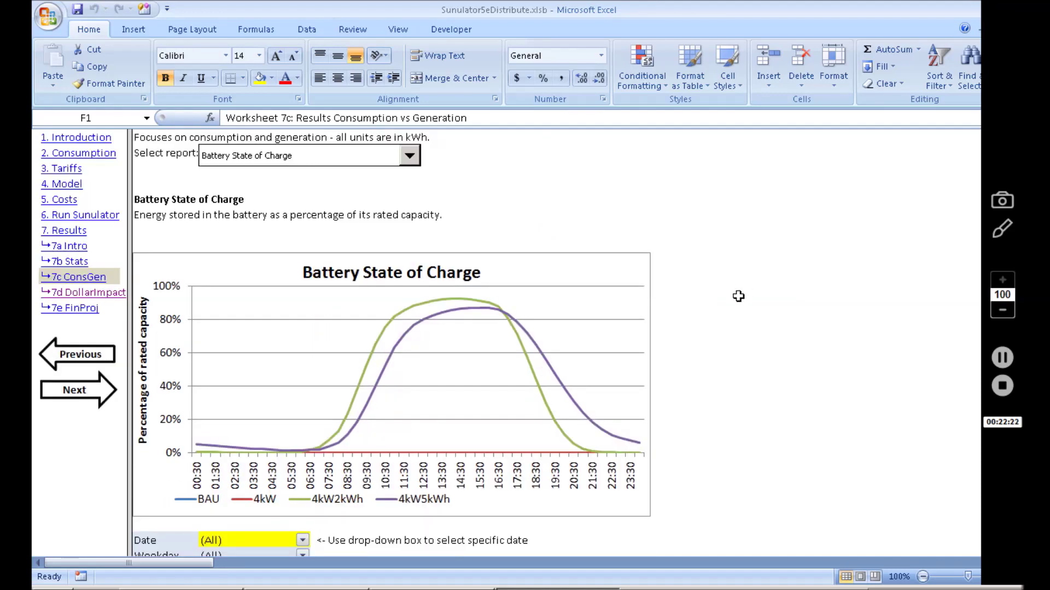
scroll(733, 298, "down", 1)
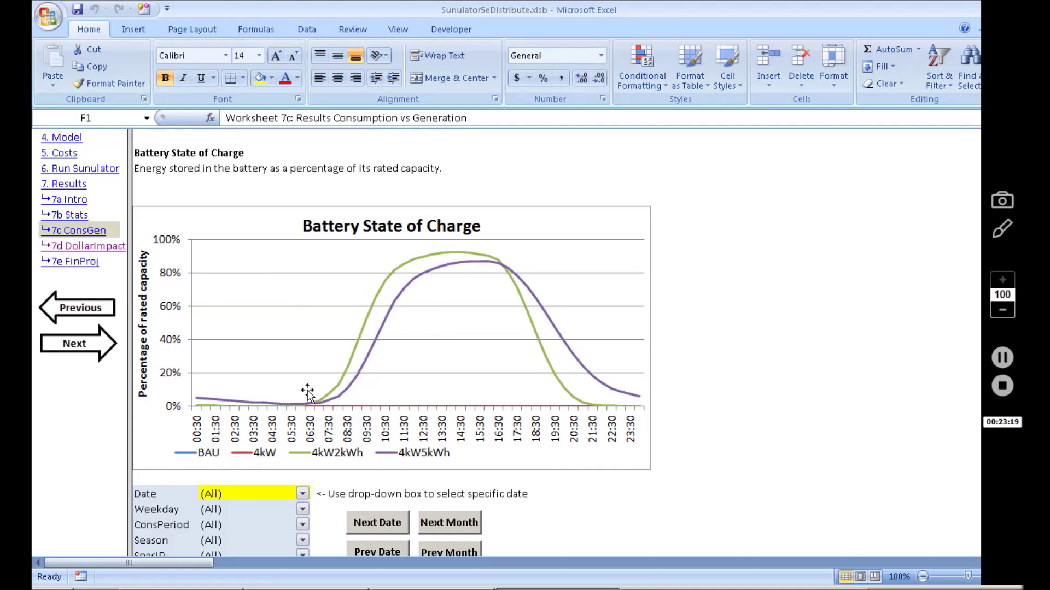
Set the battery charge chart to Thu 02/Jan/14 and advance it day by day to Sun 05/Jan/14.
left_click(388, 525)
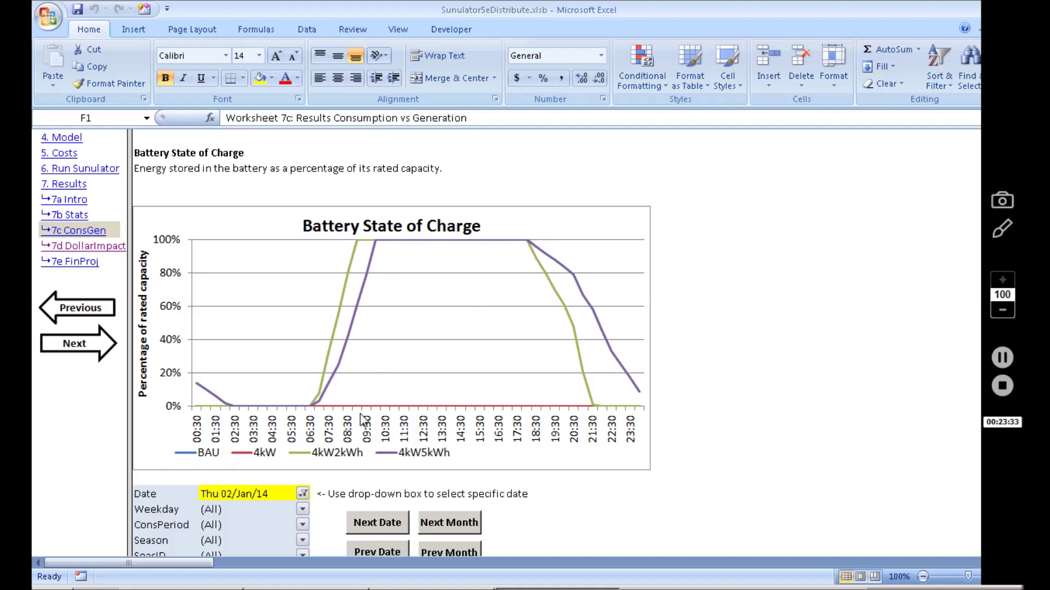
left_click(377, 526)
left_click(380, 526)
left_click(380, 523)
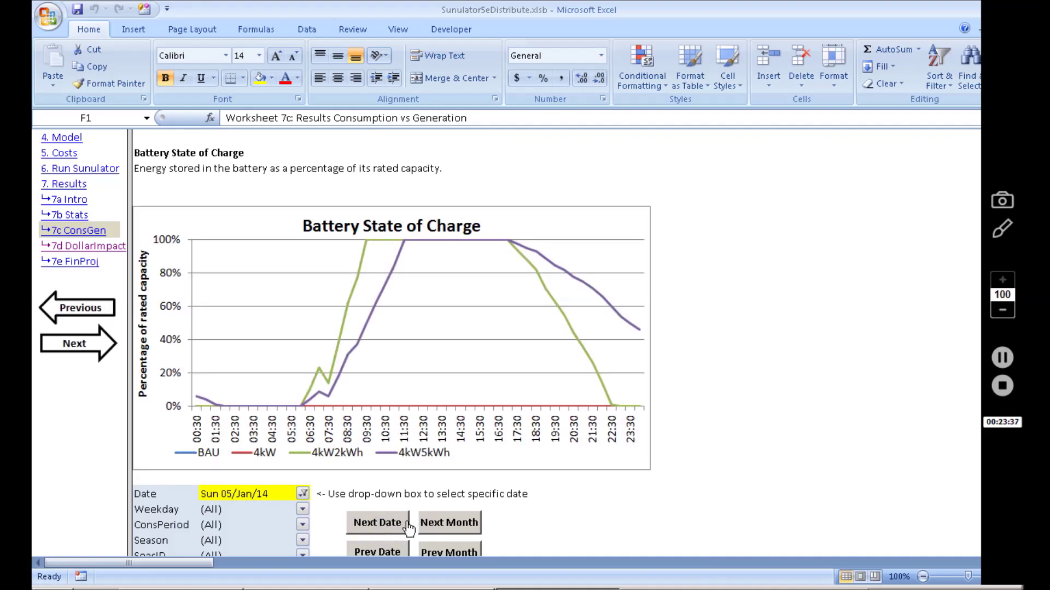
Move the battery charge chart forward one month and continue day by day to Wed 12/Feb/14.
left_click(437, 524)
left_click(376, 525)
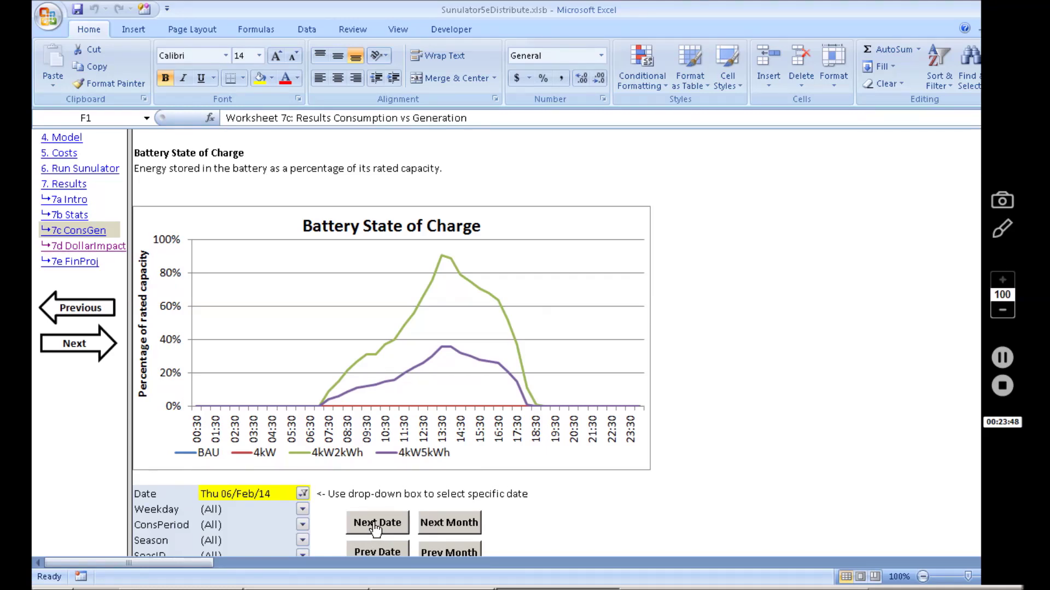
left_click(374, 525)
left_click(373, 523)
left_click(375, 526)
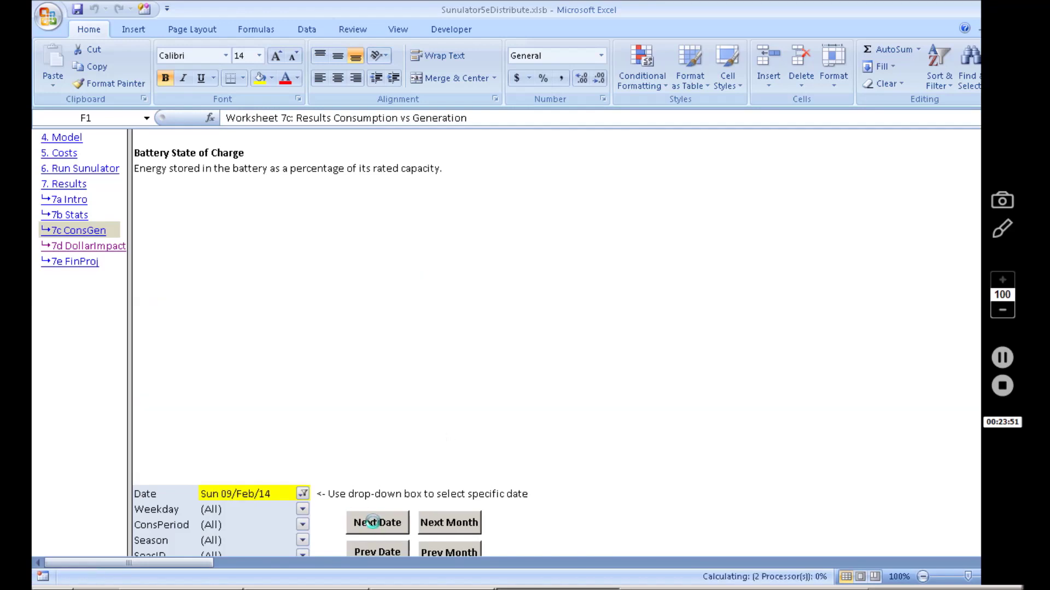
left_click(373, 524)
left_click(372, 522)
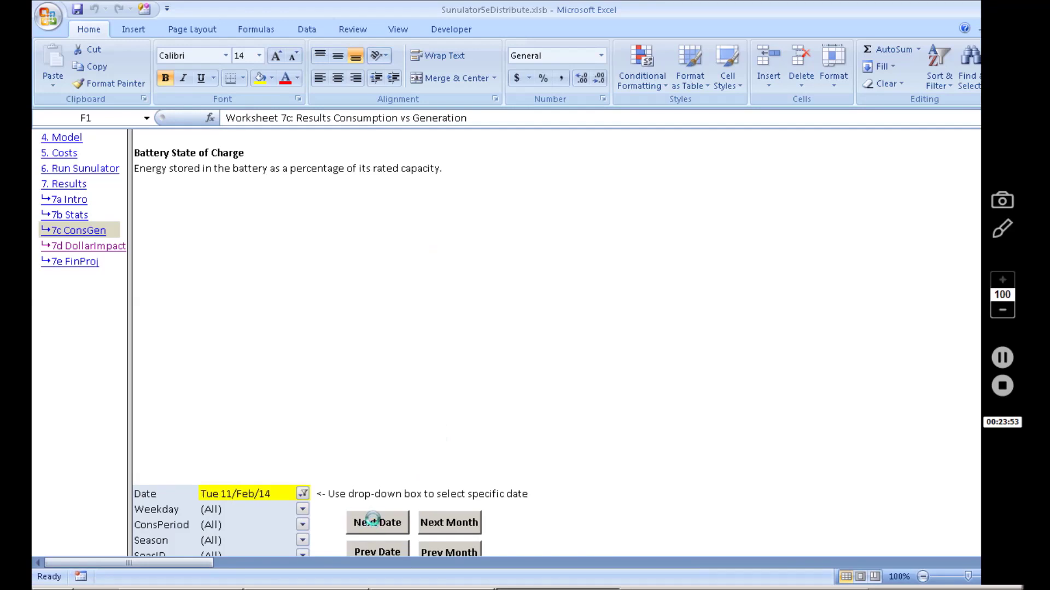
left_click(374, 523)
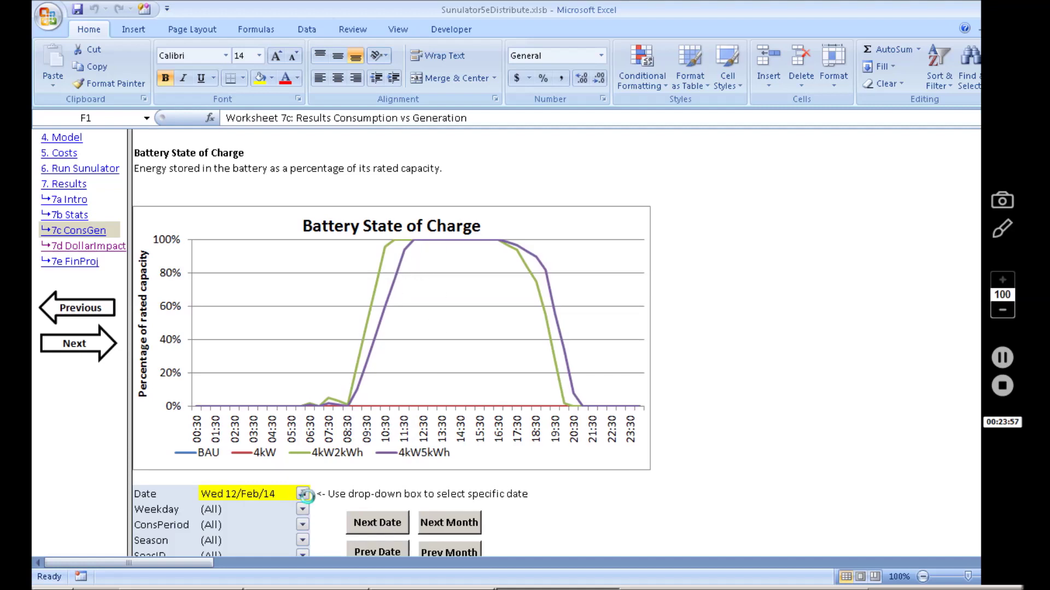
Reset the Battery State of Charge report's date filter to (All).
left_click(303, 494)
left_click(184, 307)
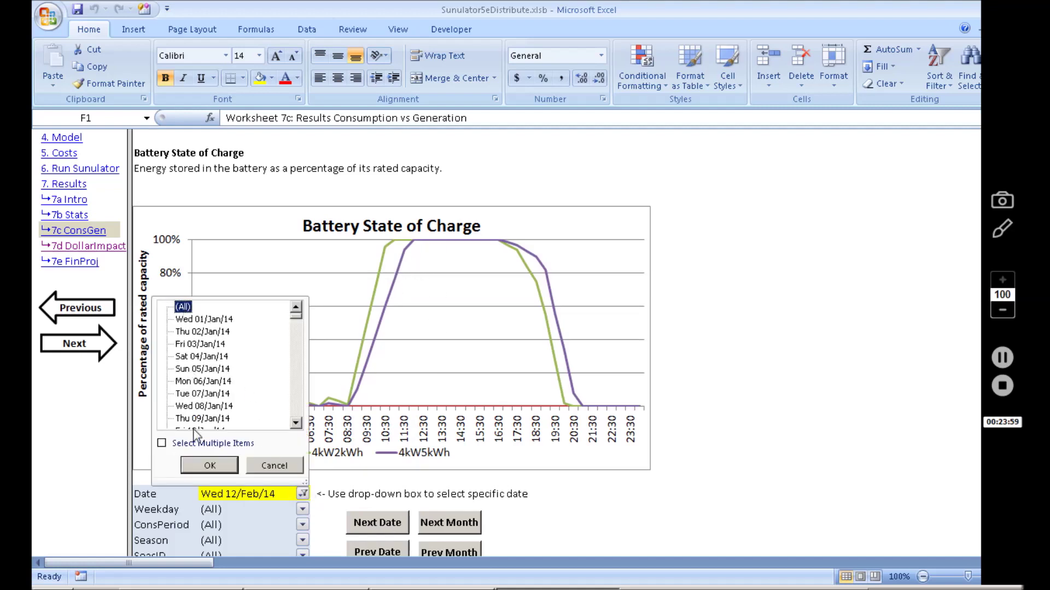
left_click(210, 465)
Switch to the Battery energy flows report and examine the half-hourly flows into and out of the battery.
scroll(311, 417, "up", 2)
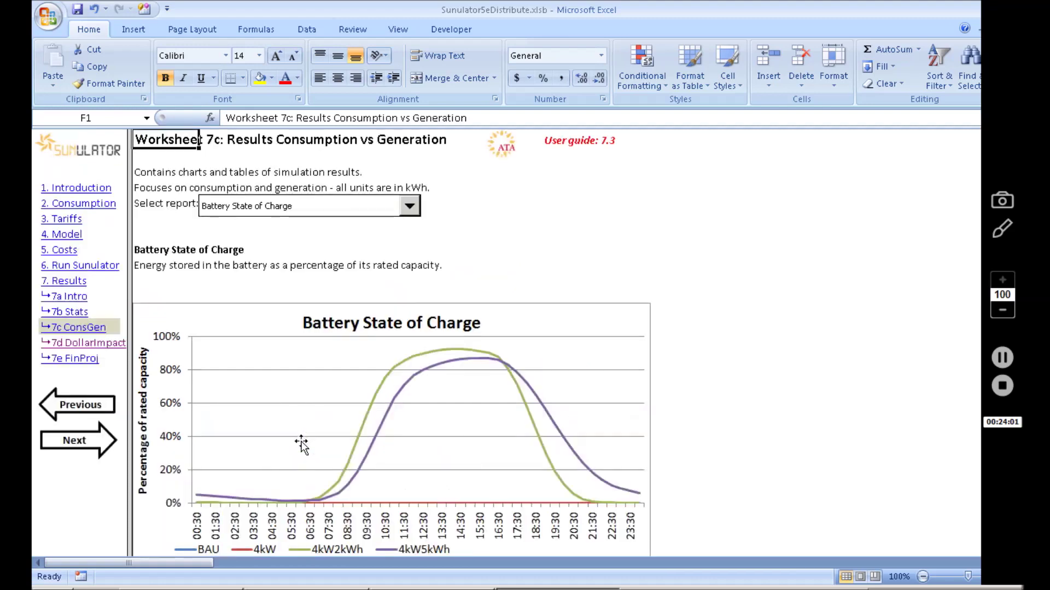
left_click(410, 205)
left_click(379, 244)
scroll(407, 328, "down", 1)
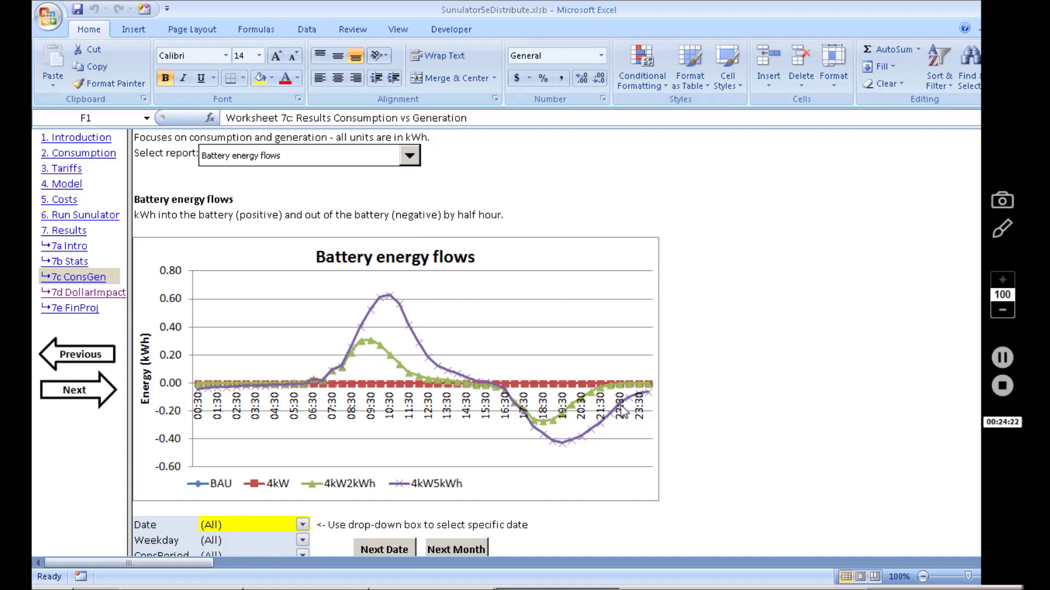
Switch to the Total generation by month report and review its chart and monthly table.
scroll(383, 355, "up", 1)
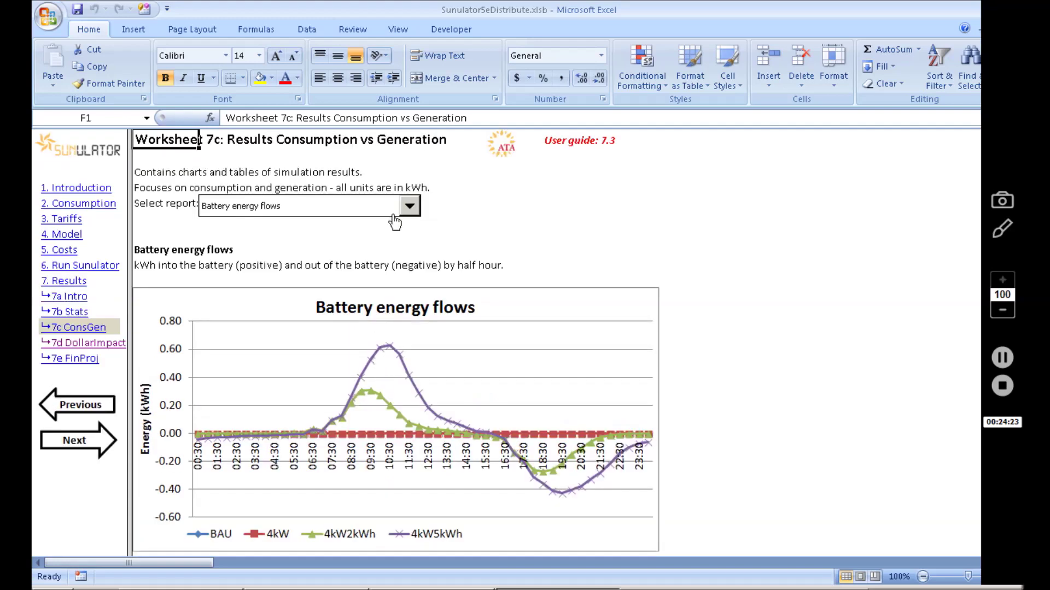
left_click(409, 207)
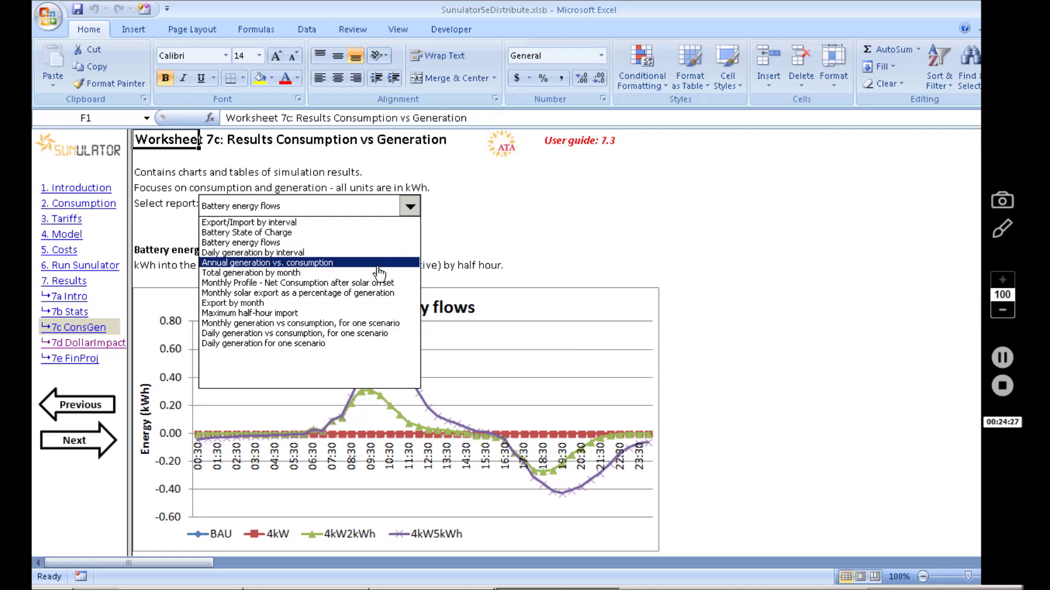
left_click(283, 274)
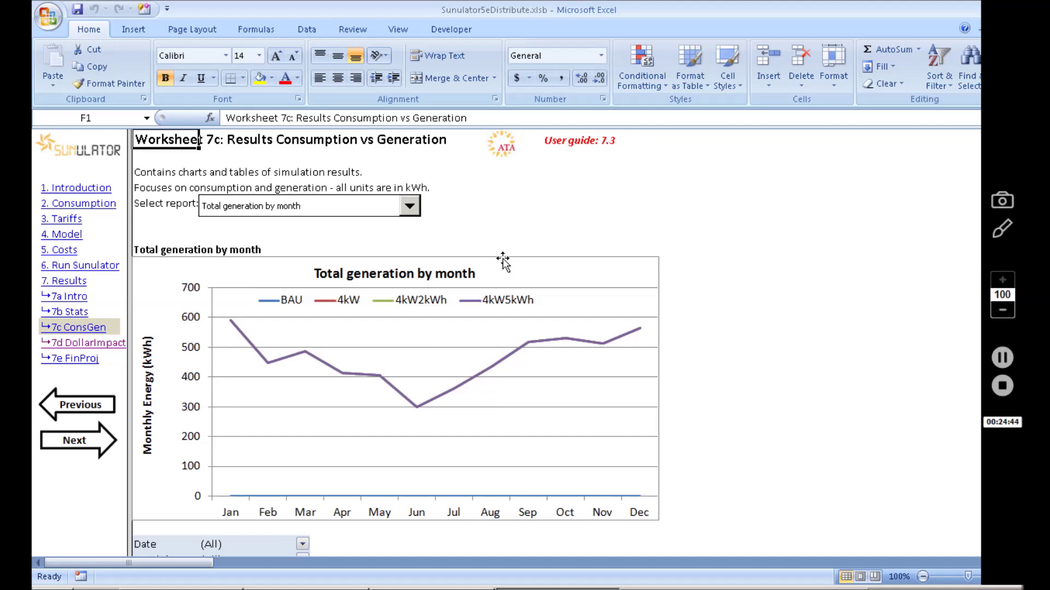
scroll(395, 395, "down", 1)
scroll(393, 394, "down", 4)
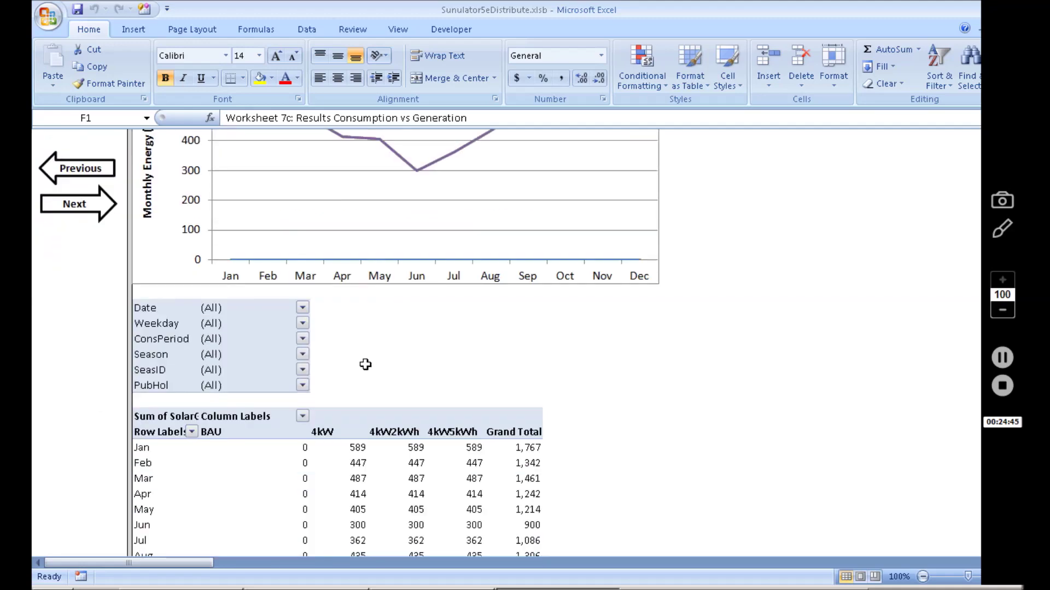
scroll(374, 440, "up", 5)
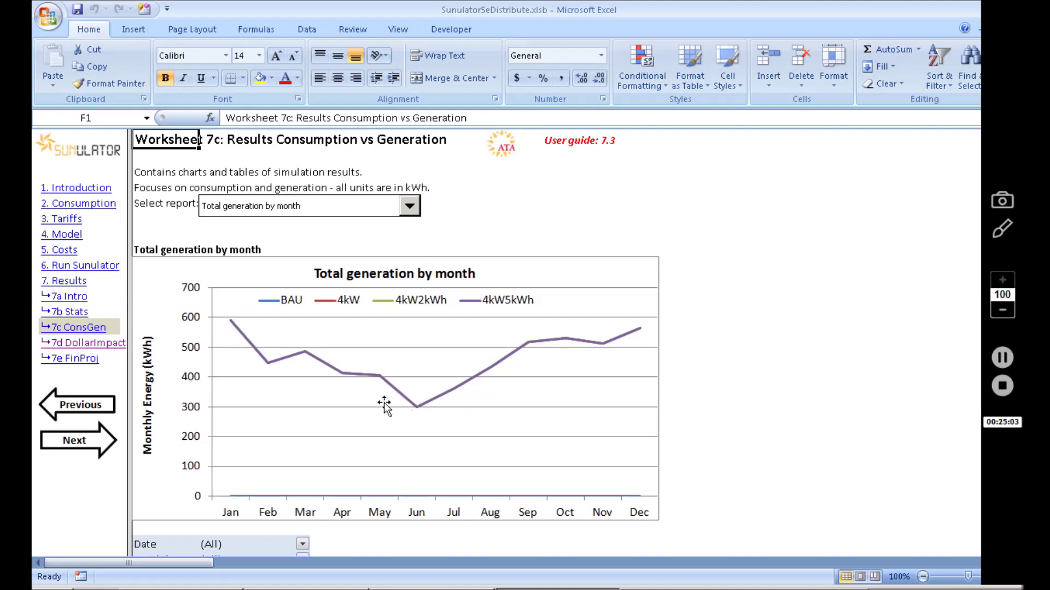
Look over the remaining available reports and open worksheet 7d, Results Dollar Impact.
left_click(410, 207)
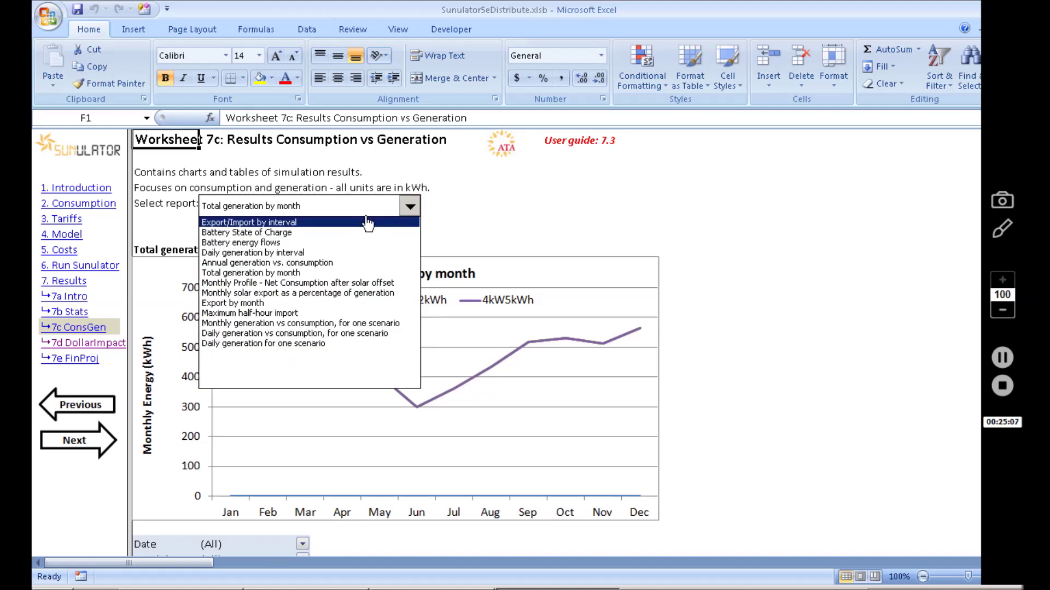
left_click(410, 208)
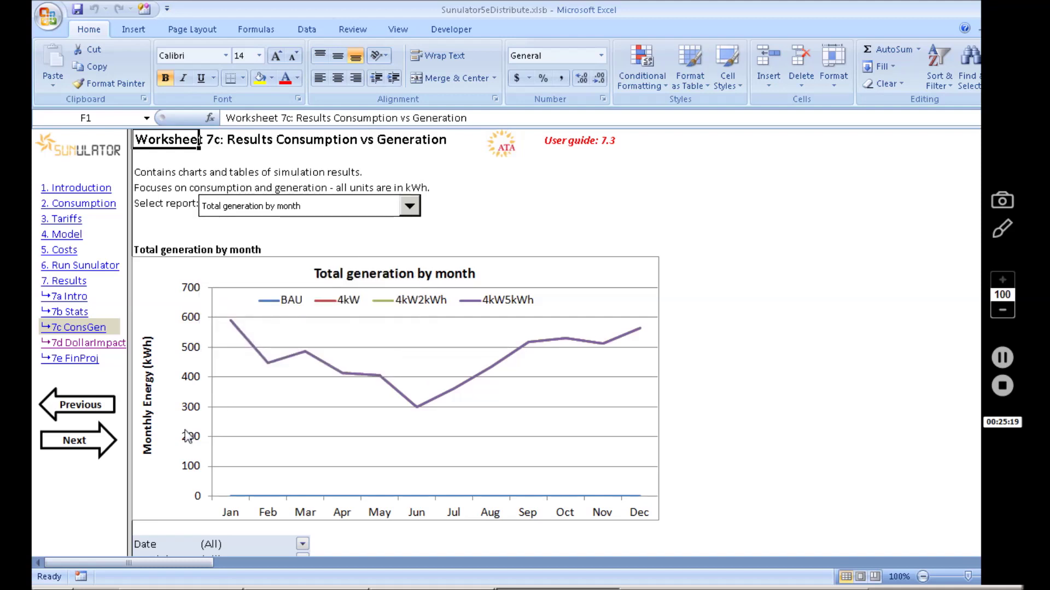
left_click(74, 444)
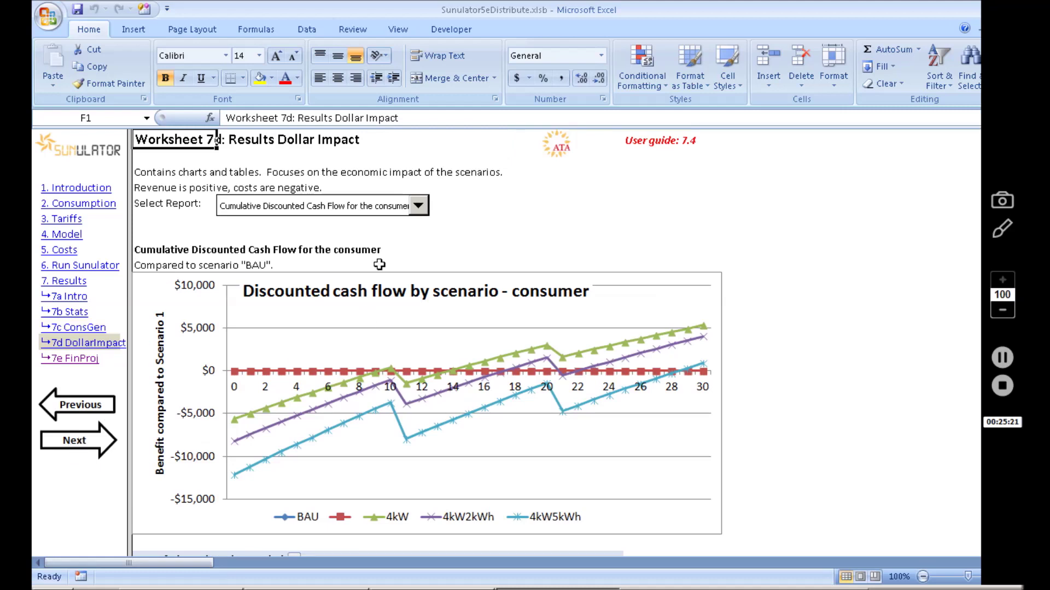